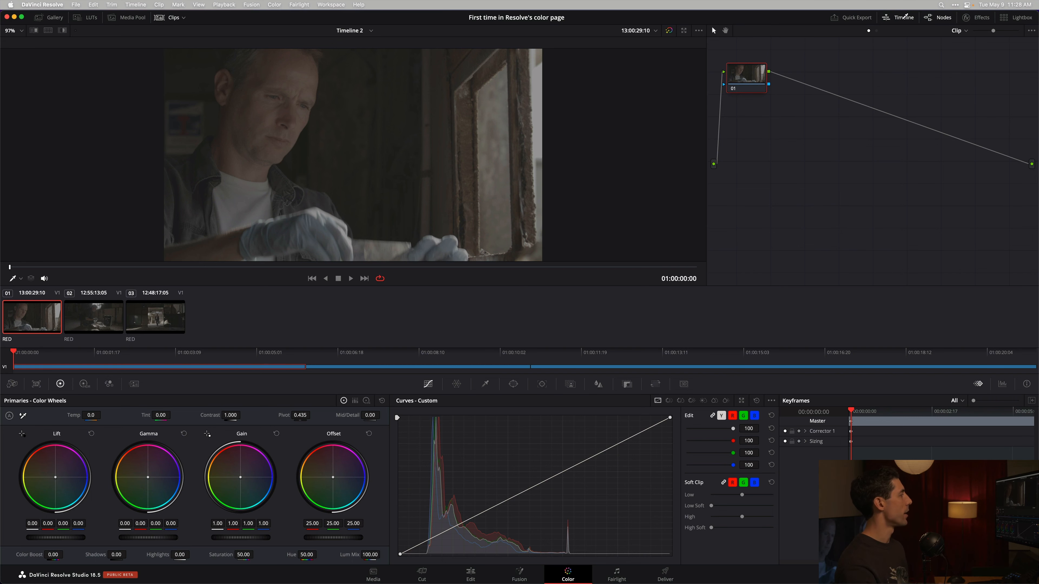
Hide the mini timeline below the clip thumbnails and expand the Keyframes palette.
left_click(903, 18)
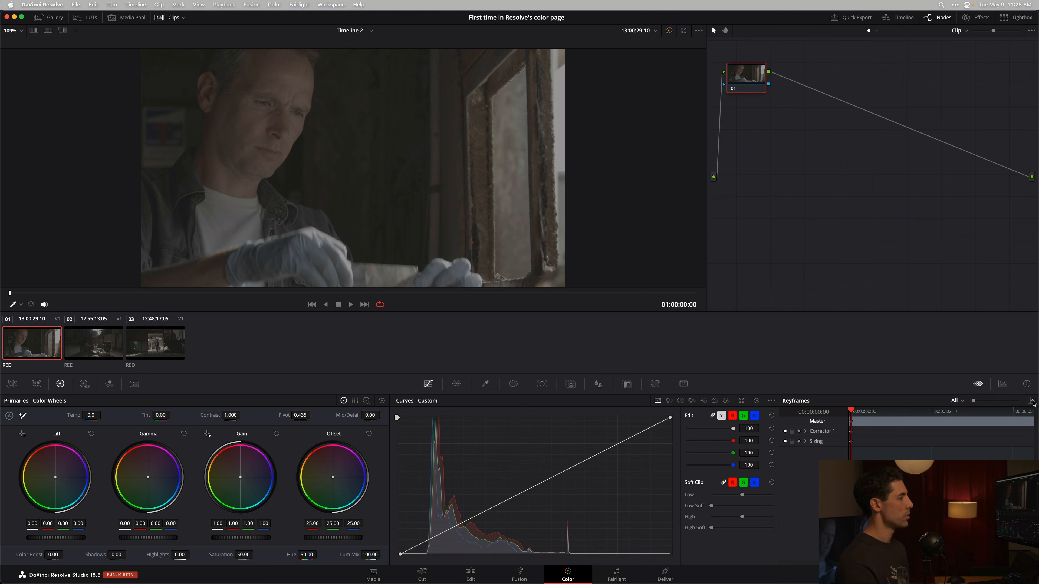
left_click(1032, 401)
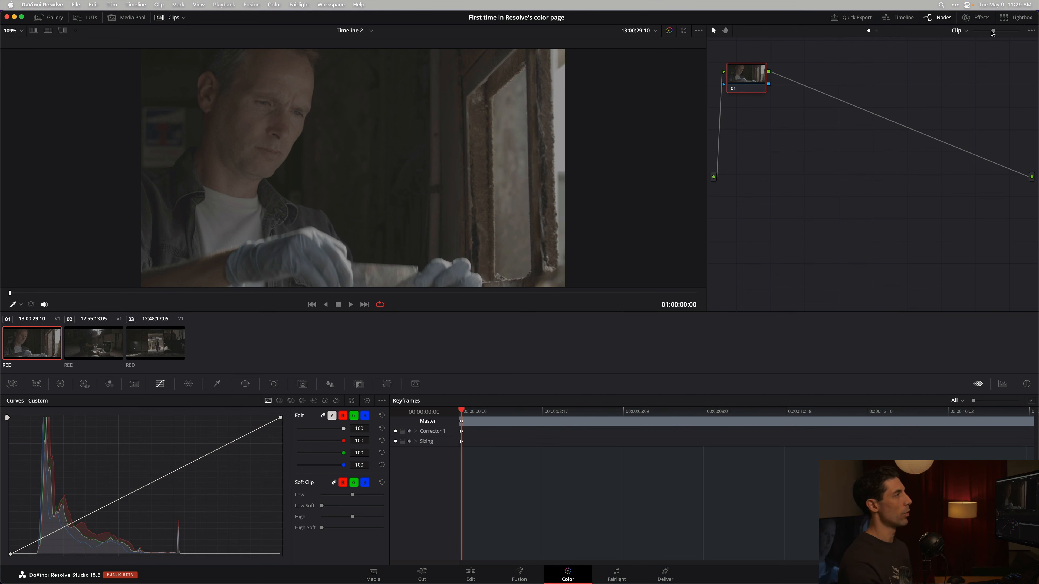
Reduce the node graph's display scale to its minimum and widen the node graph area, shifting node 01 slightly down.
left_click_drag(995, 33, 959, 34)
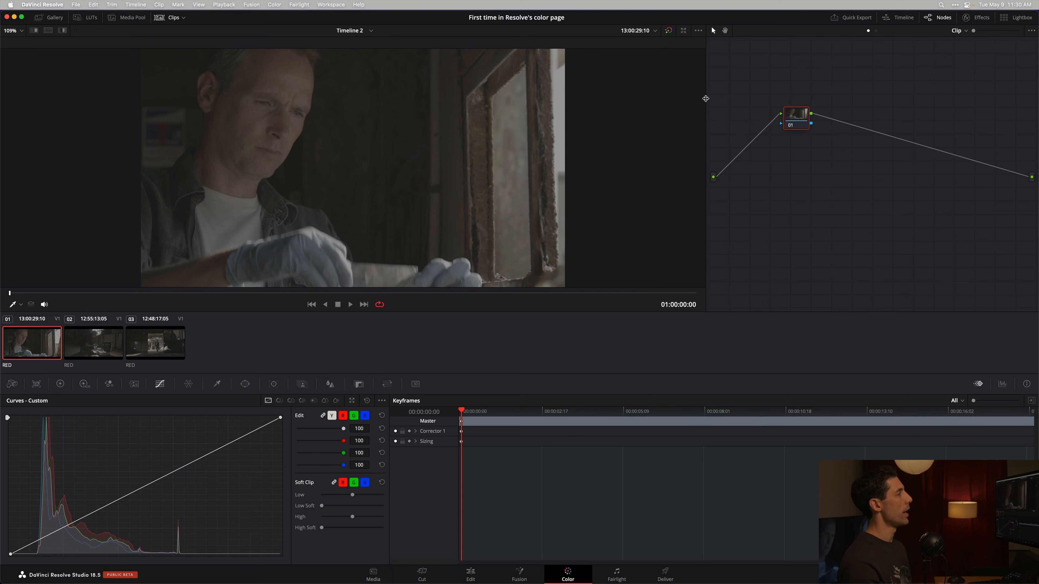
left_click_drag(707, 98, 574, 124)
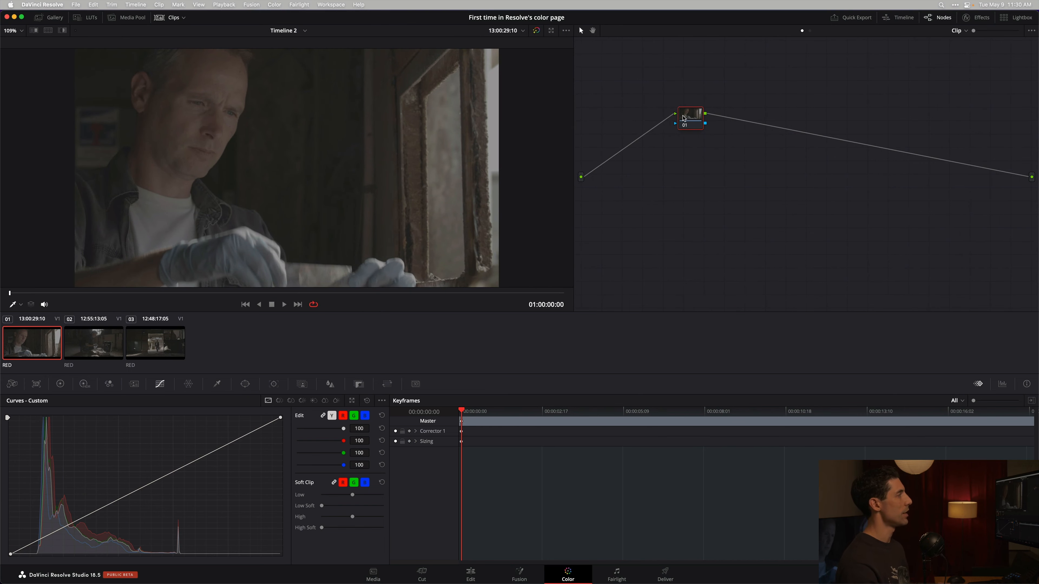
left_click_drag(687, 126, 682, 131)
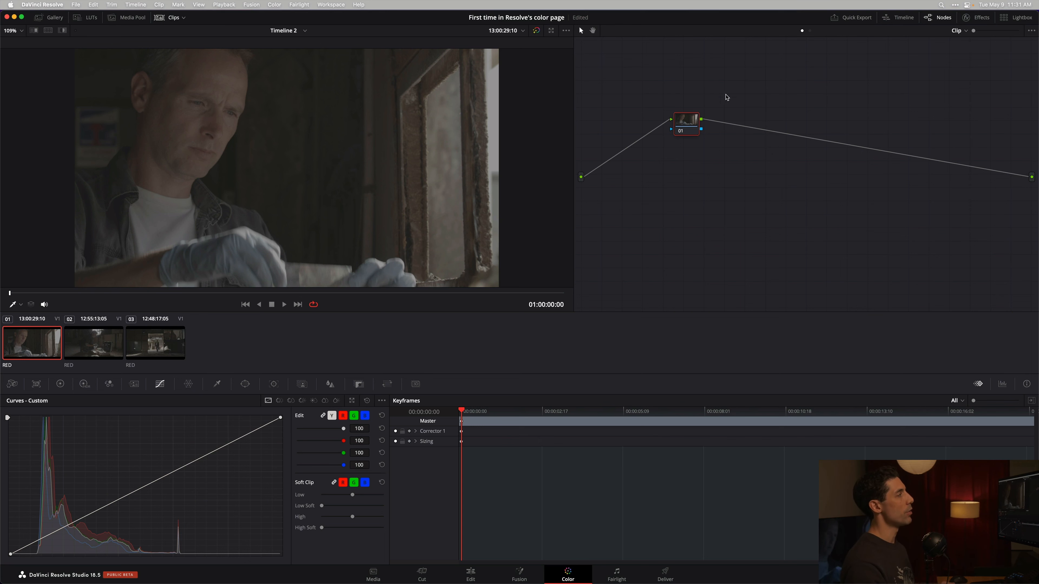
left_click_drag(695, 123, 694, 126)
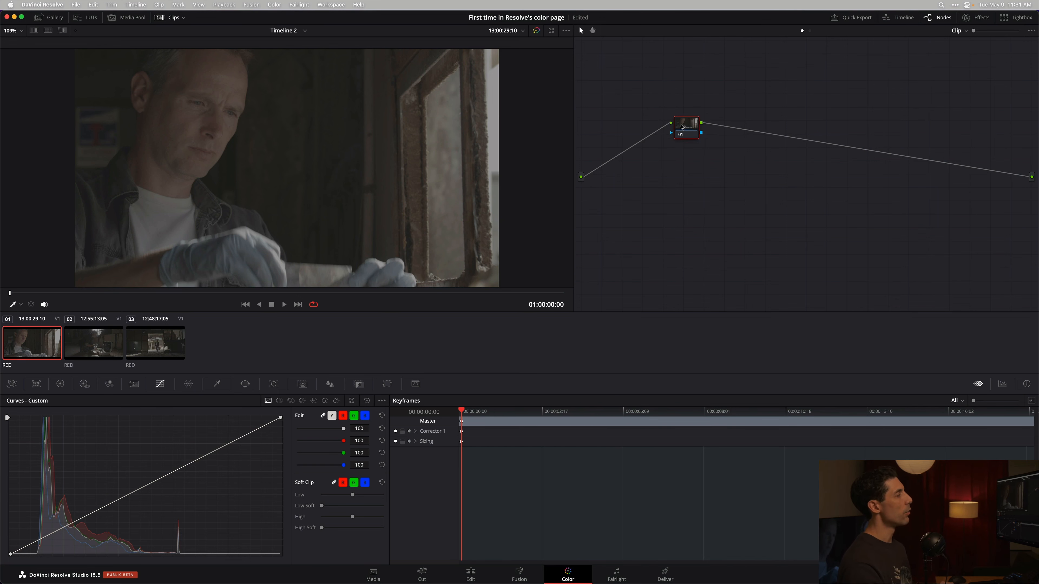
left_click_drag(687, 125, 688, 130)
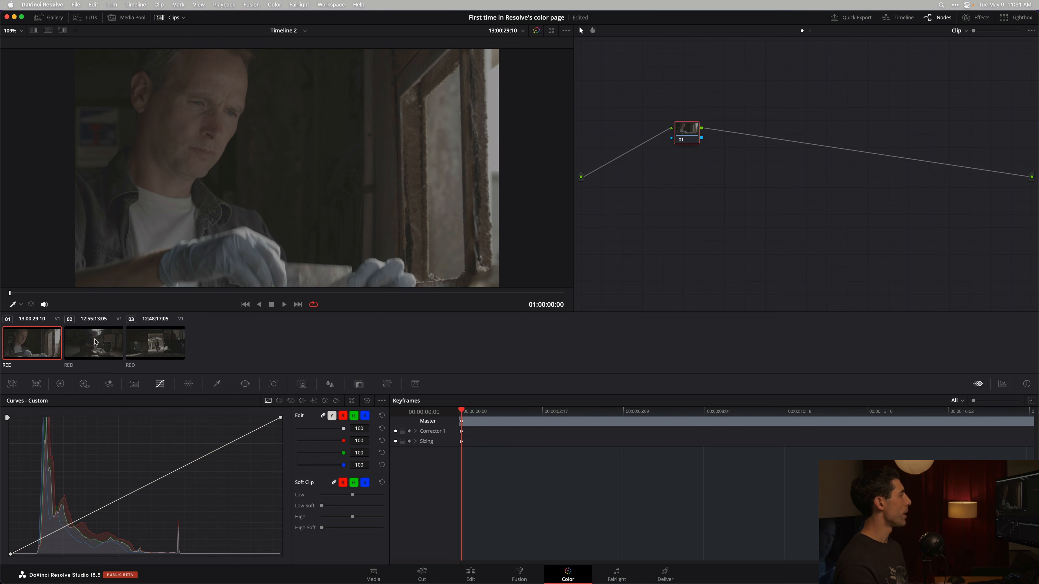
Look through clips 02 and 03 and return to clip 01 to compare their node graphs.
left_click(82, 347)
left_click(141, 346)
left_click(96, 344)
left_click(49, 344)
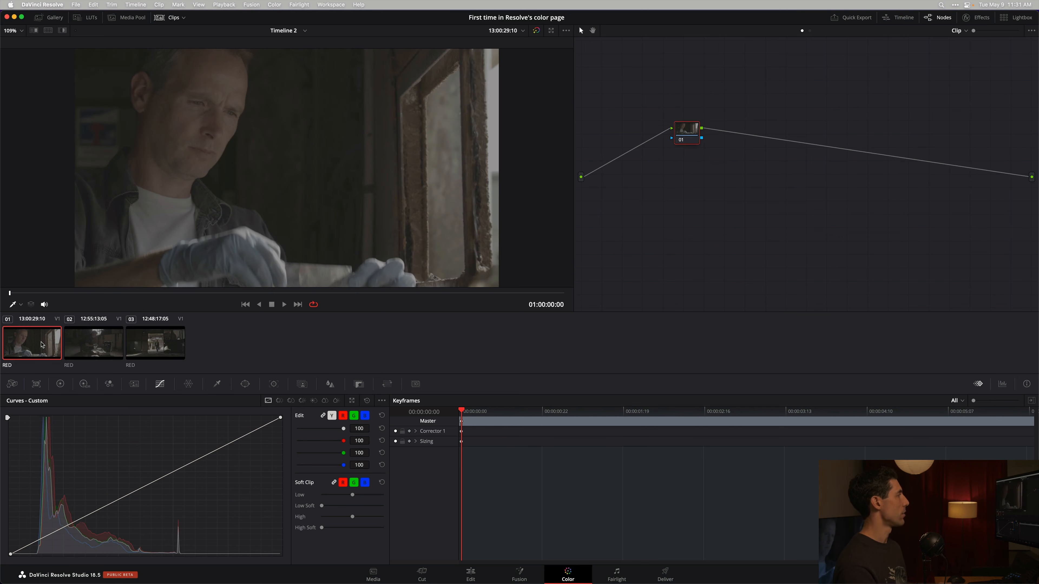
mouse_move(688, 130)
left_mouse_down()
mouse_move(676, 139)
mouse_move(685, 135)
left_mouse_up()
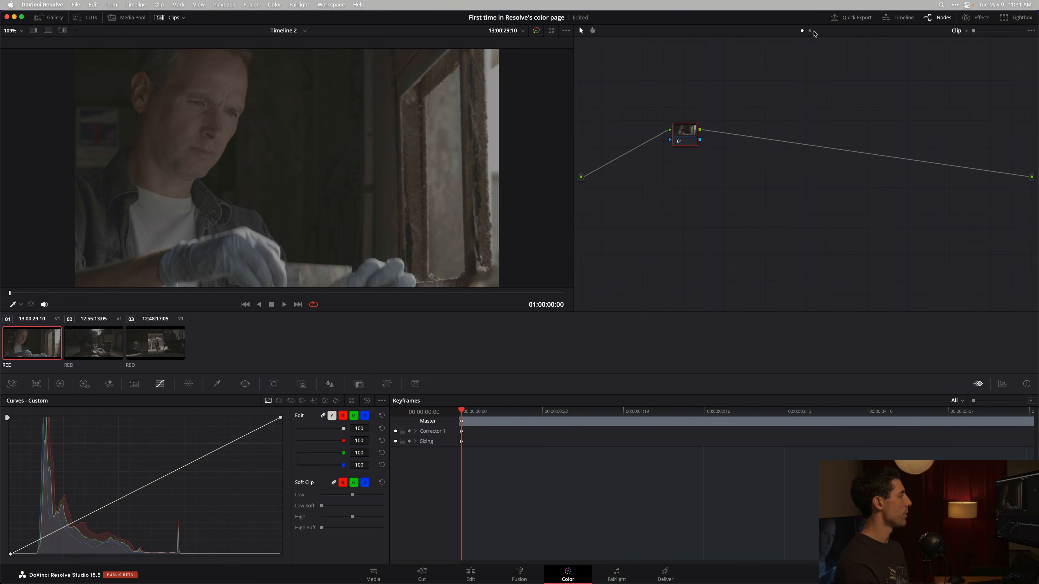
Switch to the timeline-level node graph and apply the Color Space Transform effect to its node 01.
left_click(810, 31)
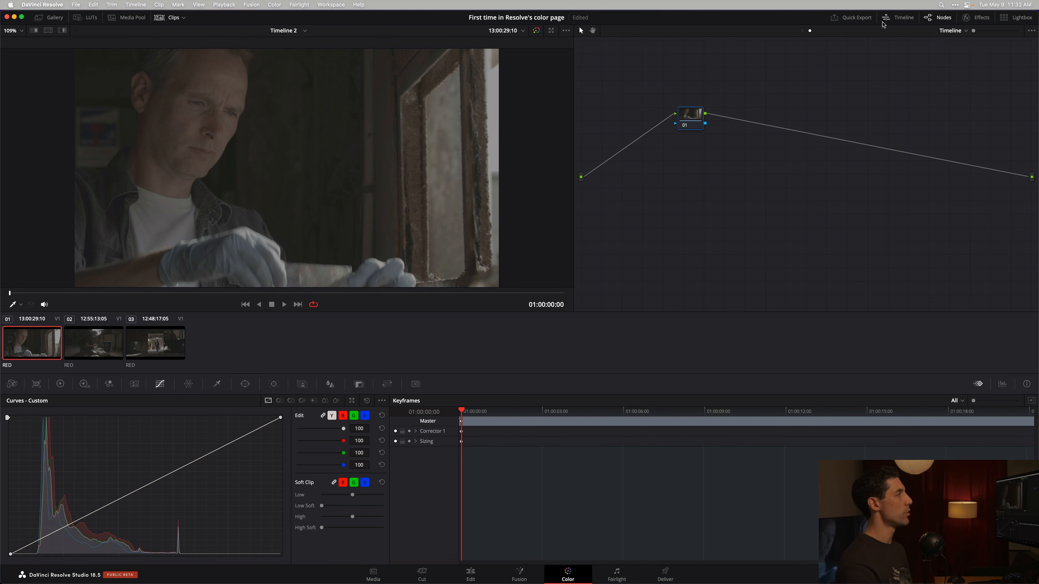
left_click(977, 18)
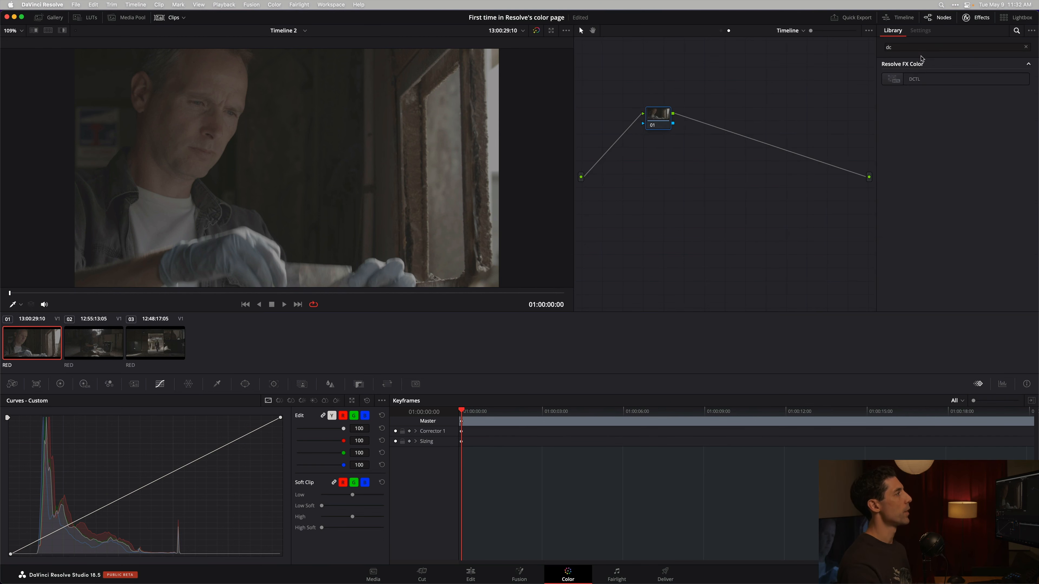
left_click(931, 47)
type("tra")
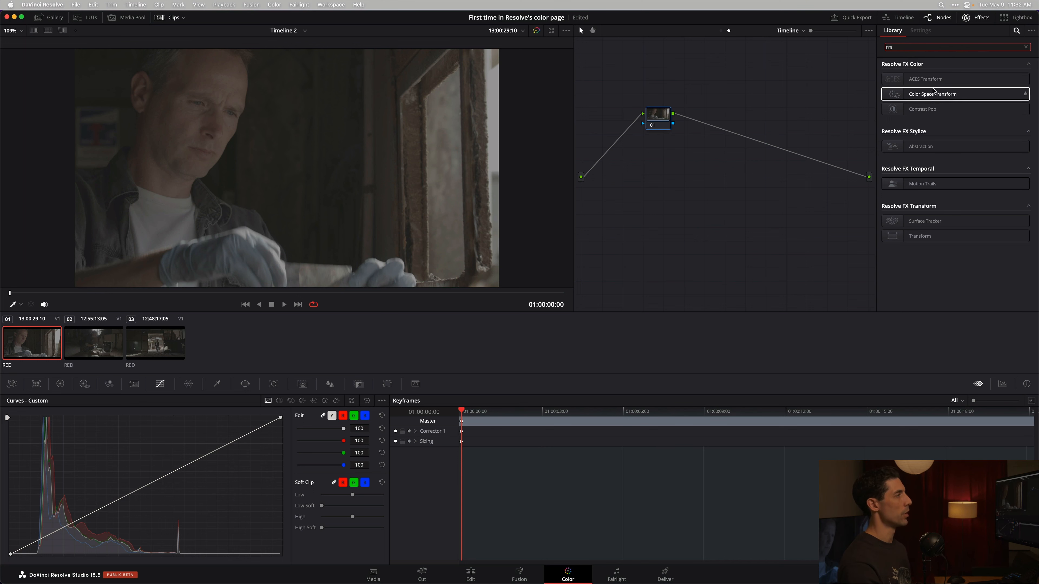
left_click_drag(923, 95, 658, 119)
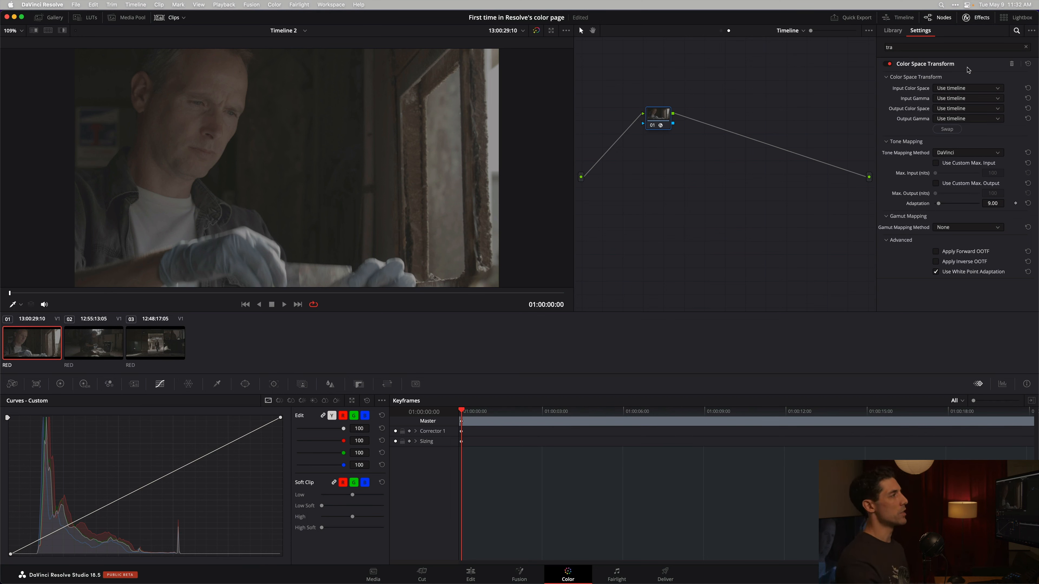
Set the Color Space Transform's input color space to REDWideGamutRGB.
left_click(961, 89)
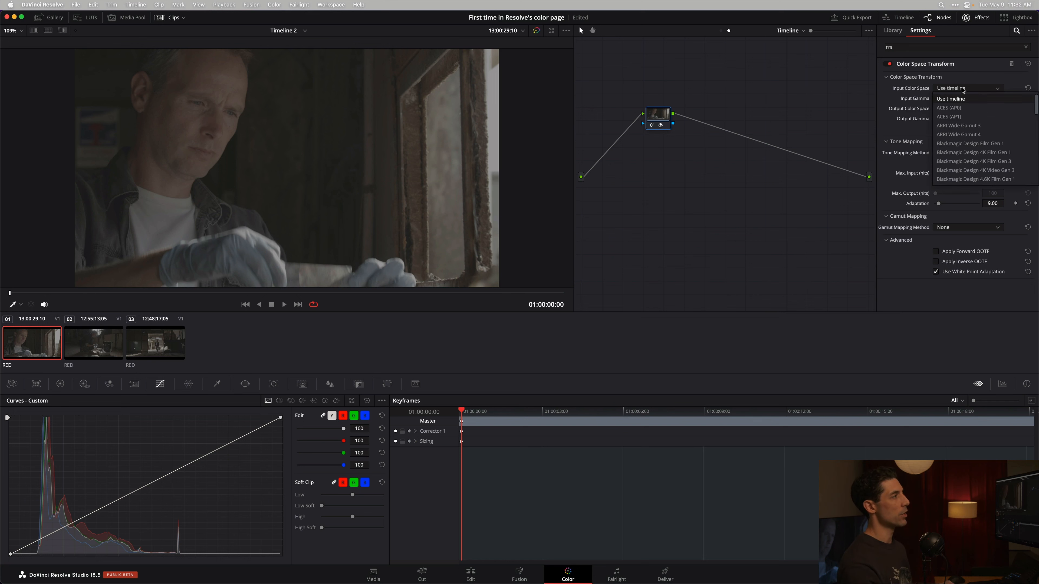
key("Down")
key("Down")
key("Down")
key("Down")
key("Down")
key("Down")
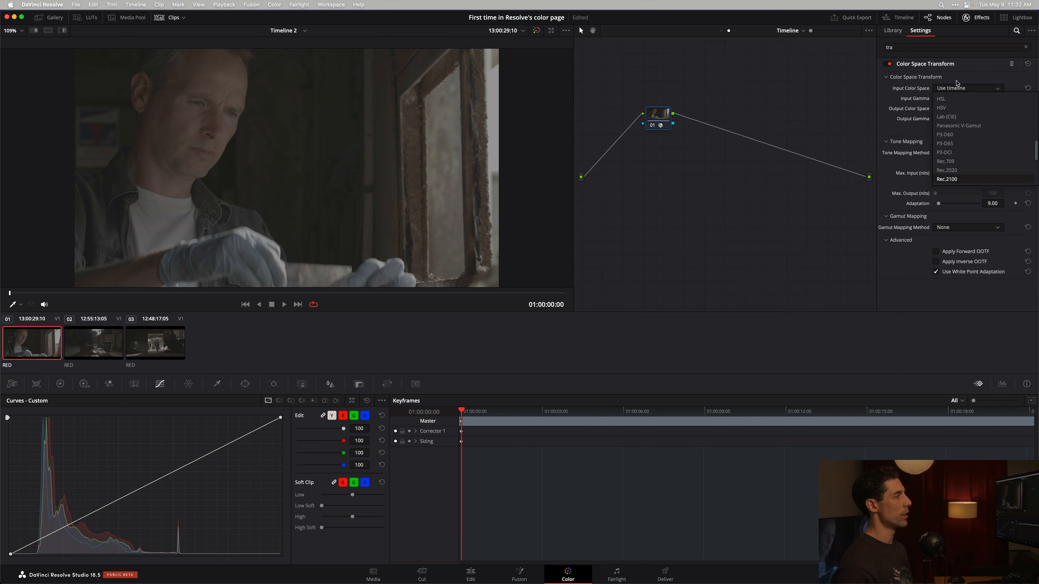
key("Return")
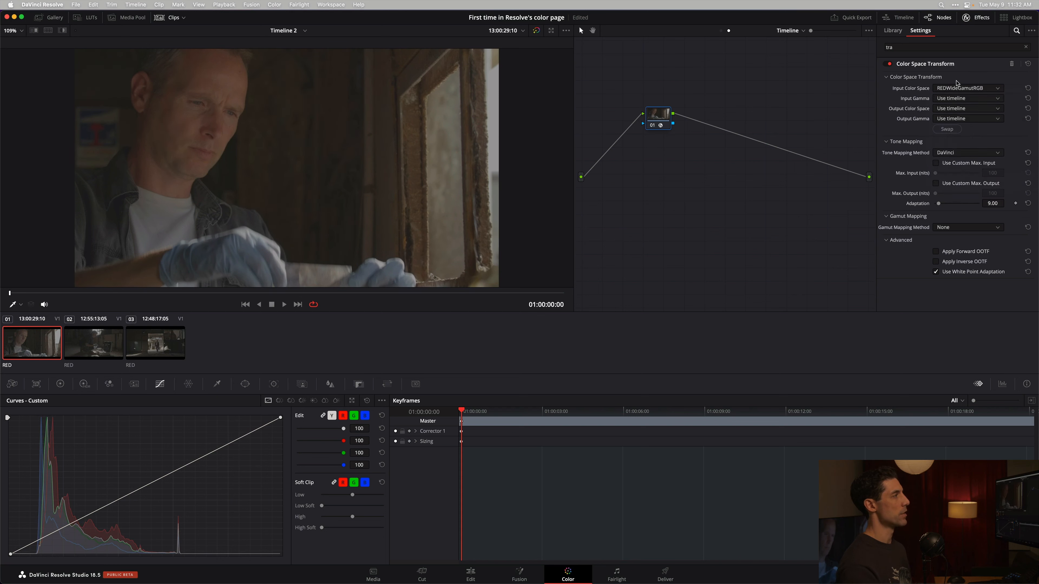
Set the Color Space Transform's input gamma to RED Log3G10.
left_click(969, 98)
key("r")
key("Down")
key("Down")
key("Down")
key("Down")
key("Down")
key("Down")
key("Down")
key("Down")
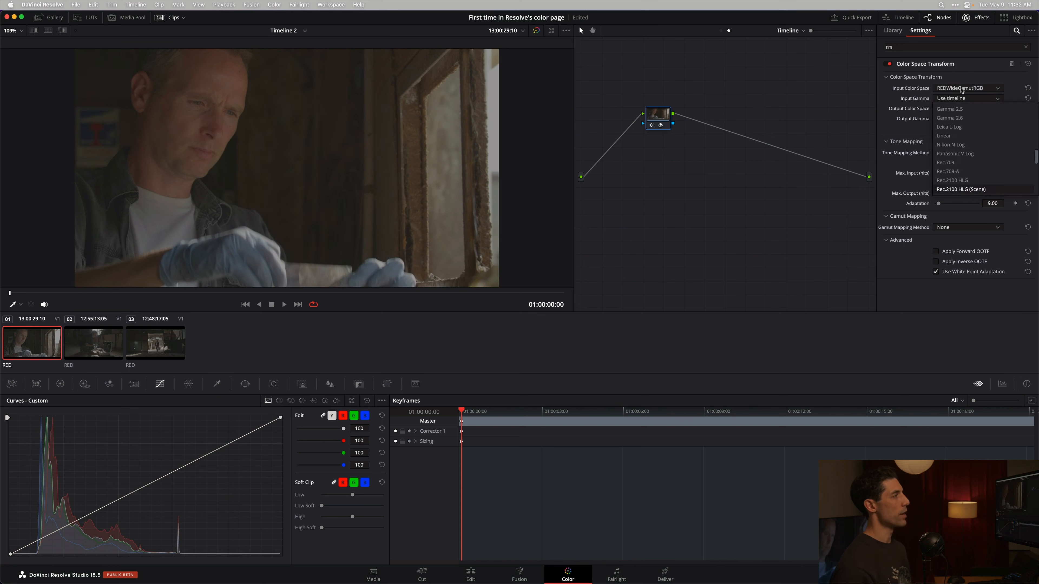
key("Return")
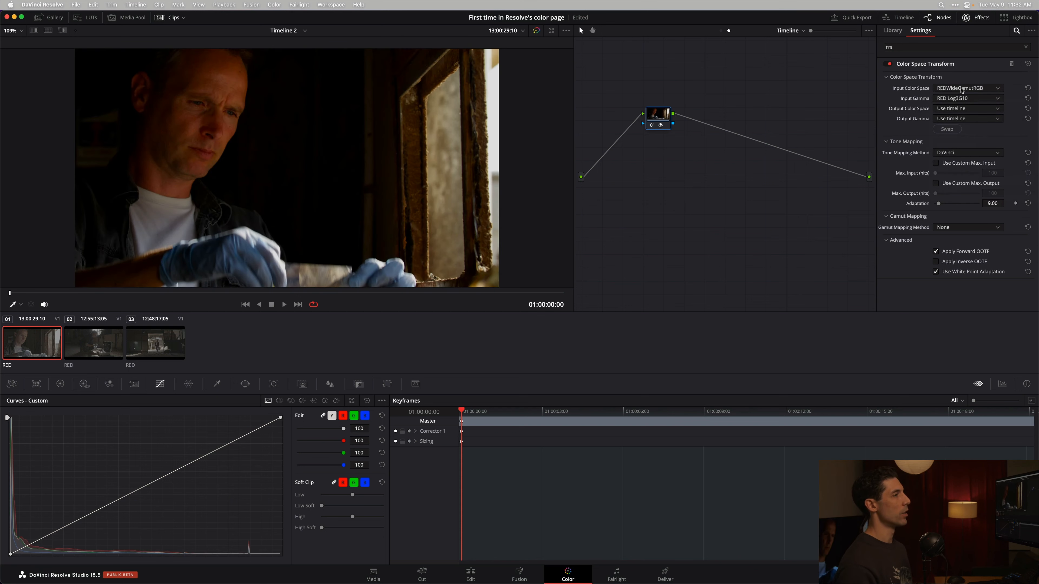
Set the transform's output color space to Rec.709 and its output gamma to Gamma 2.2.
left_click(965, 108)
key("r")
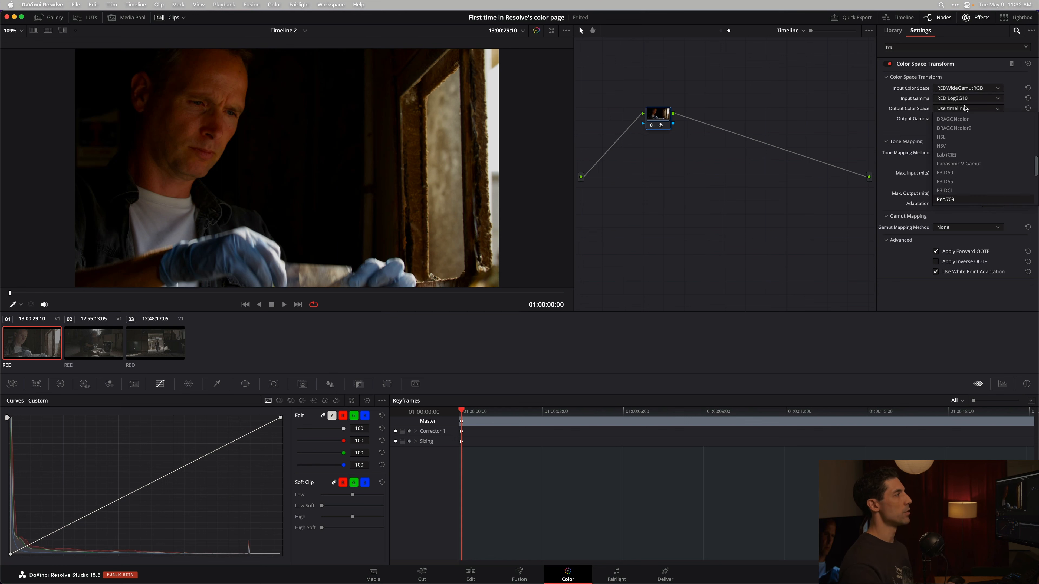
key("Return")
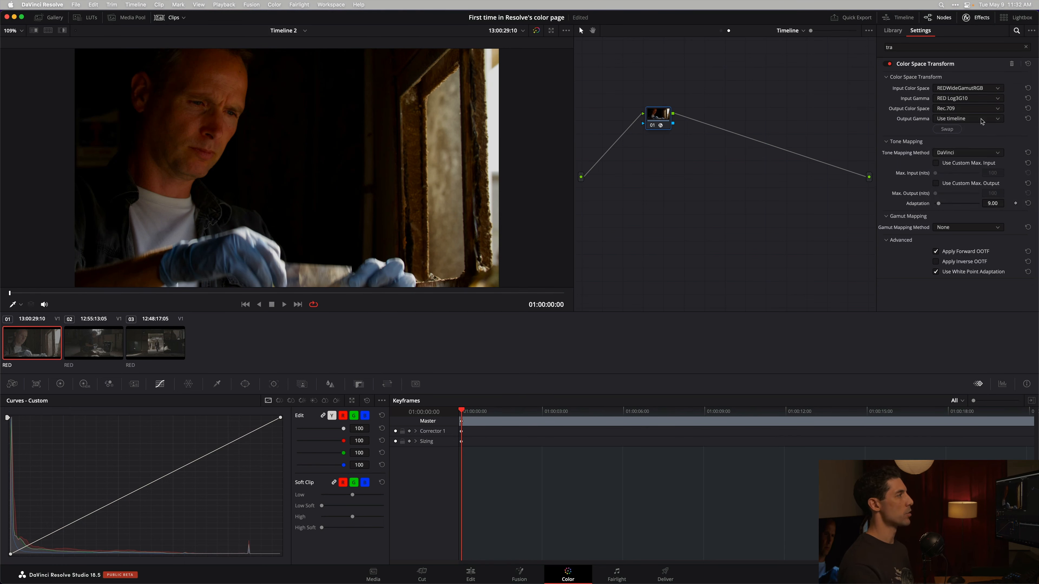
left_click(970, 114)
key("g")
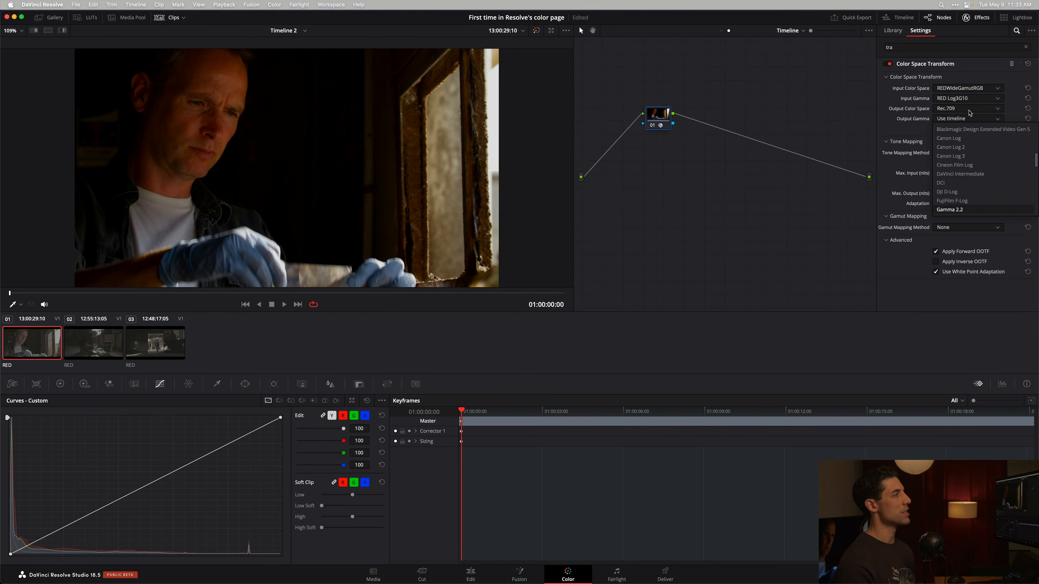
key("Return")
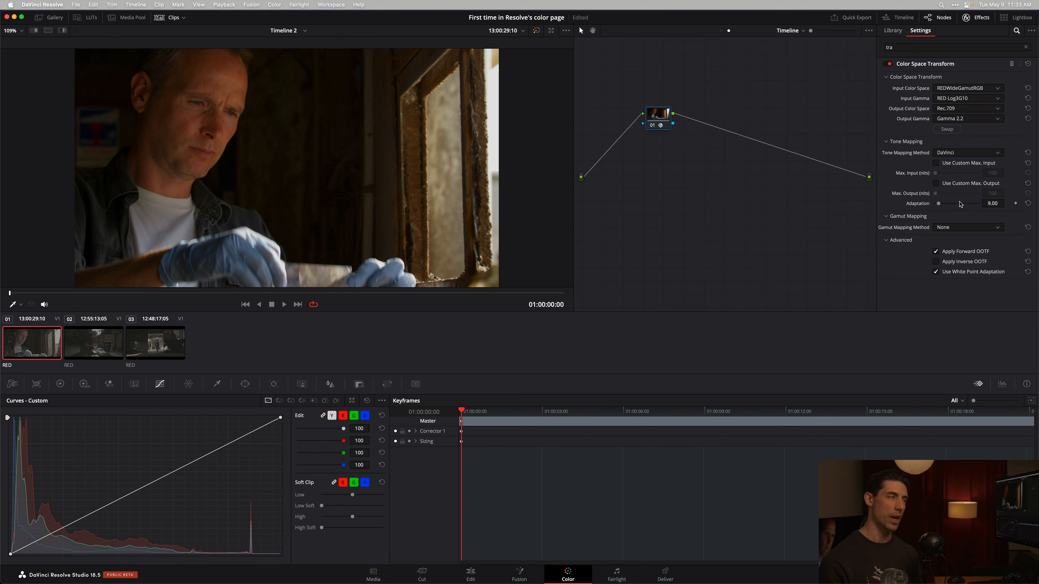
Label the timeline-level node "->709" and move it toward the middle of the graph.
right_click(653, 117)
left_click(674, 133)
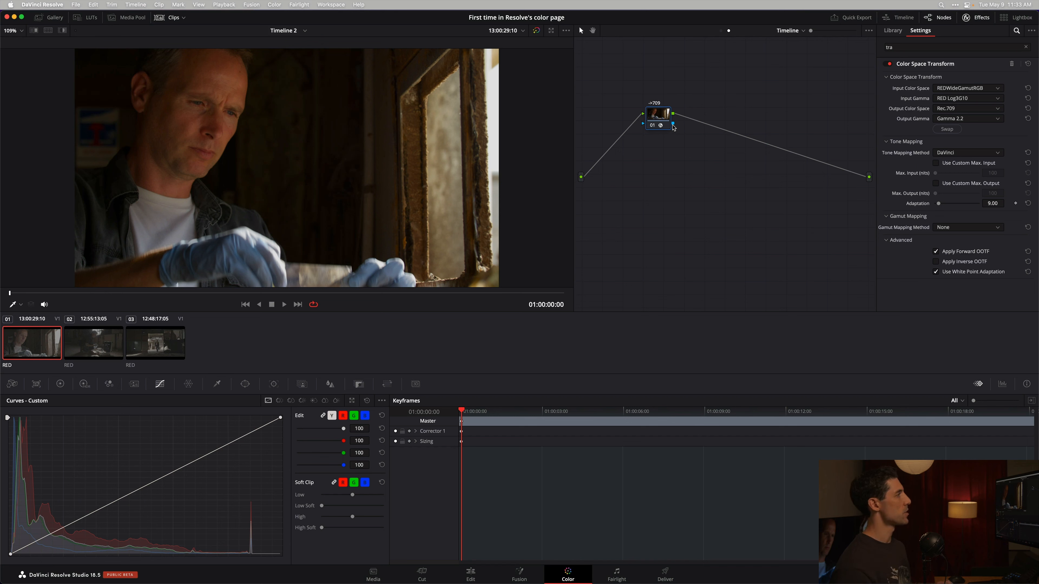
left_click_drag(669, 114, 721, 129)
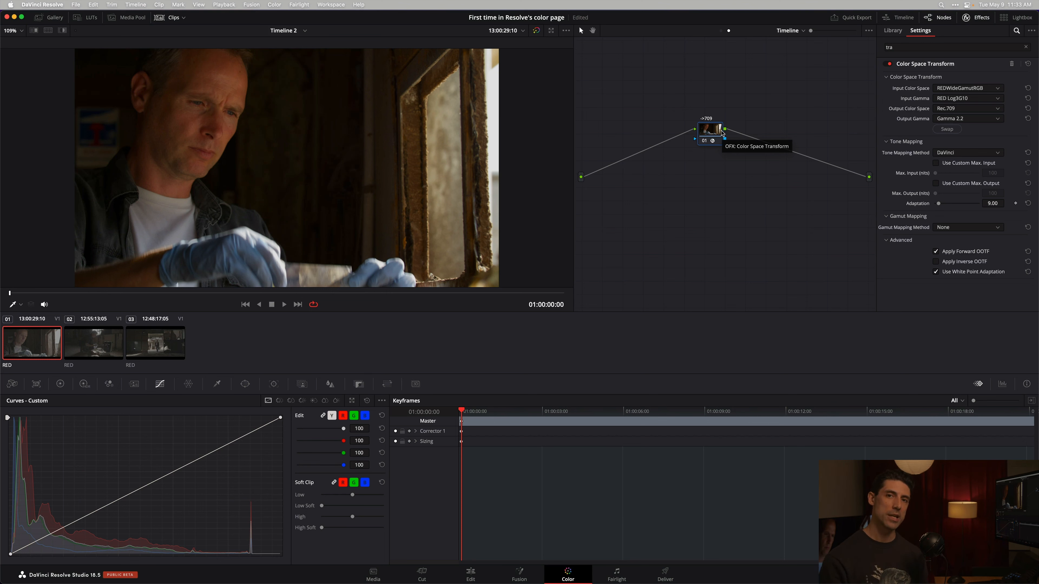
Compare the clip-level node graph with the timeline-level one and return to the clip level.
left_click(721, 31)
left_click_drag(657, 129, 652, 135)
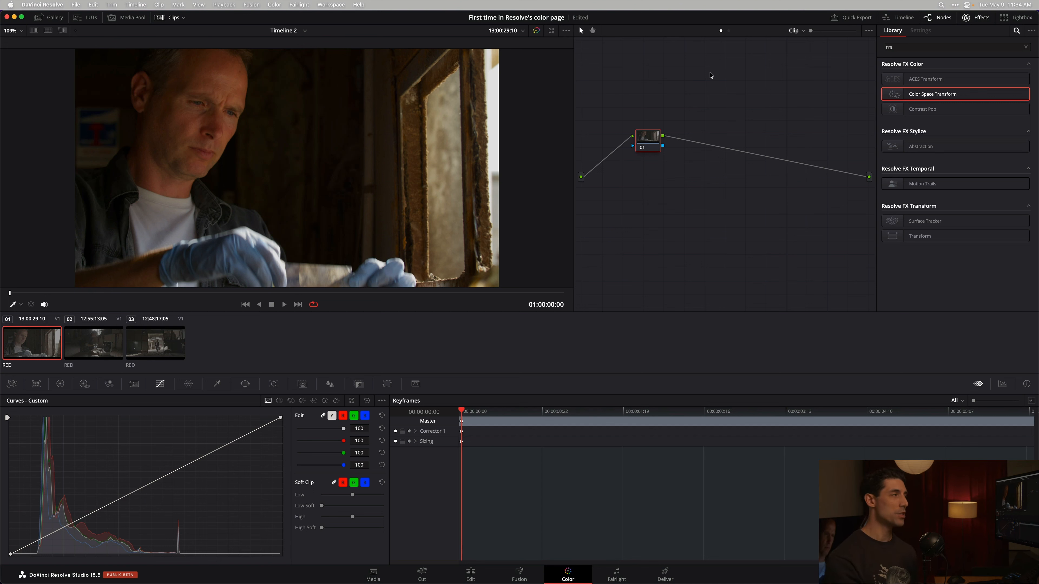
left_click(729, 30)
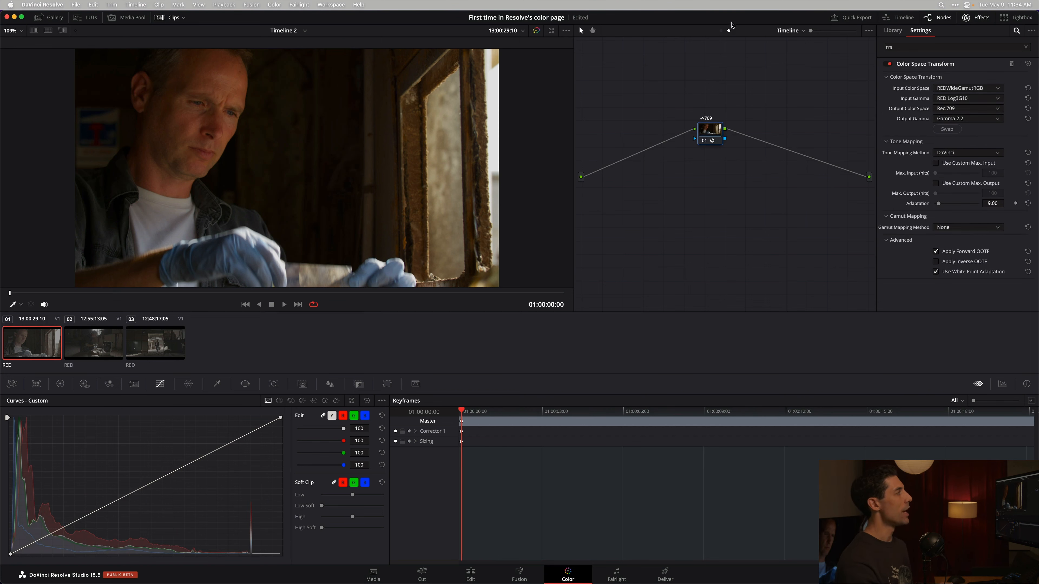
left_click(726, 32)
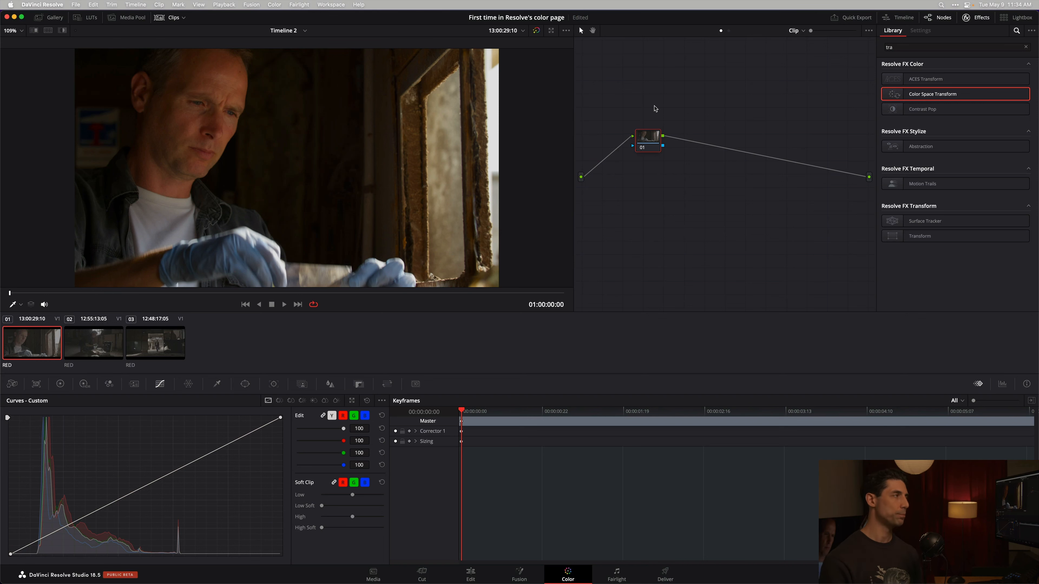
Hide the effects library and move clip node 01 closer to the graph's source input.
left_click(970, 19)
left_click_drag(685, 143, 652, 148)
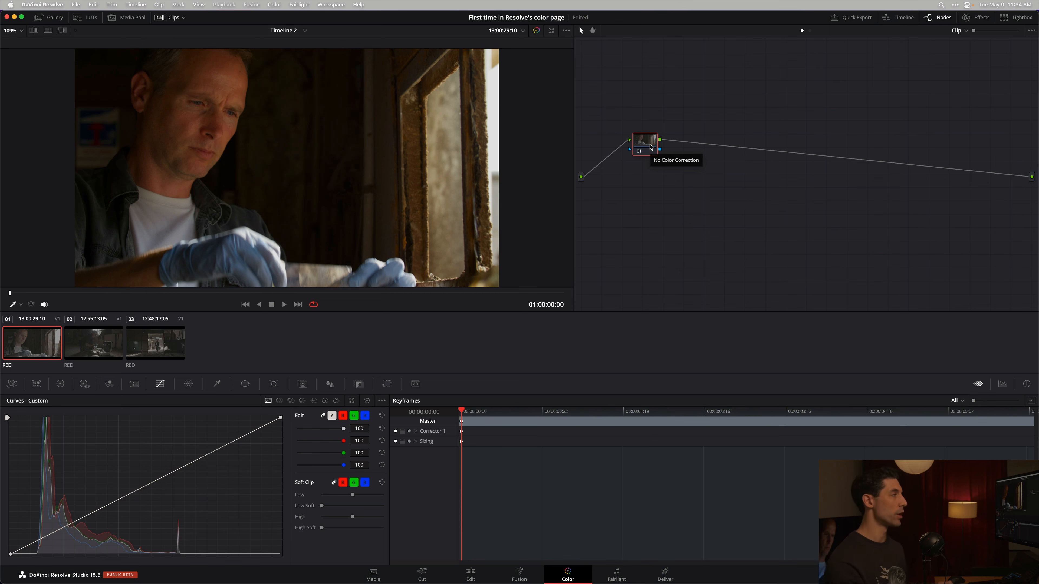
left_click_drag(650, 142, 647, 145)
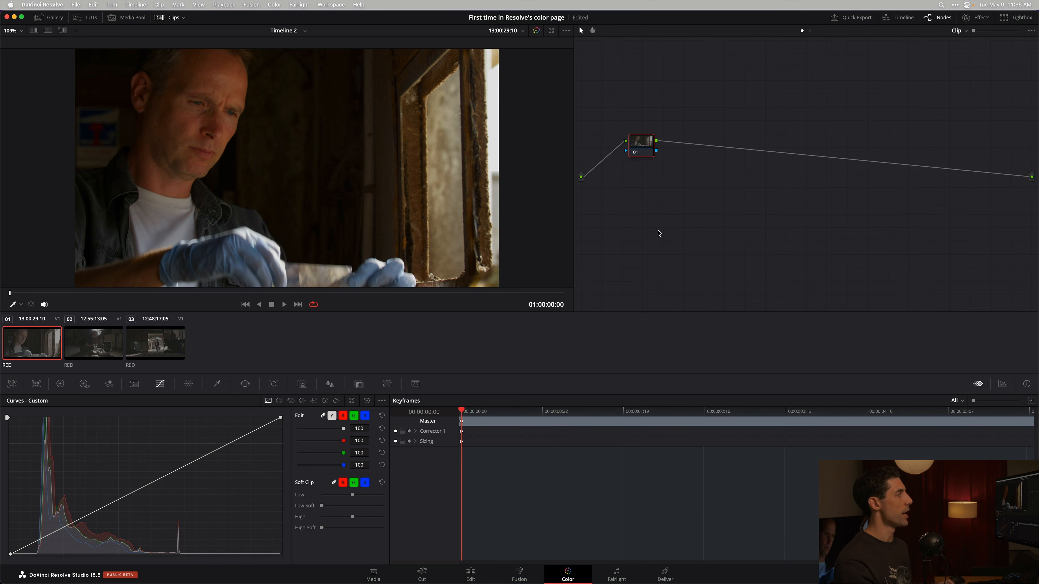
Add two serial nodes after clip node 01 and label node 01 "EXPOSURE".
key("alt+s")
key("alt+s")
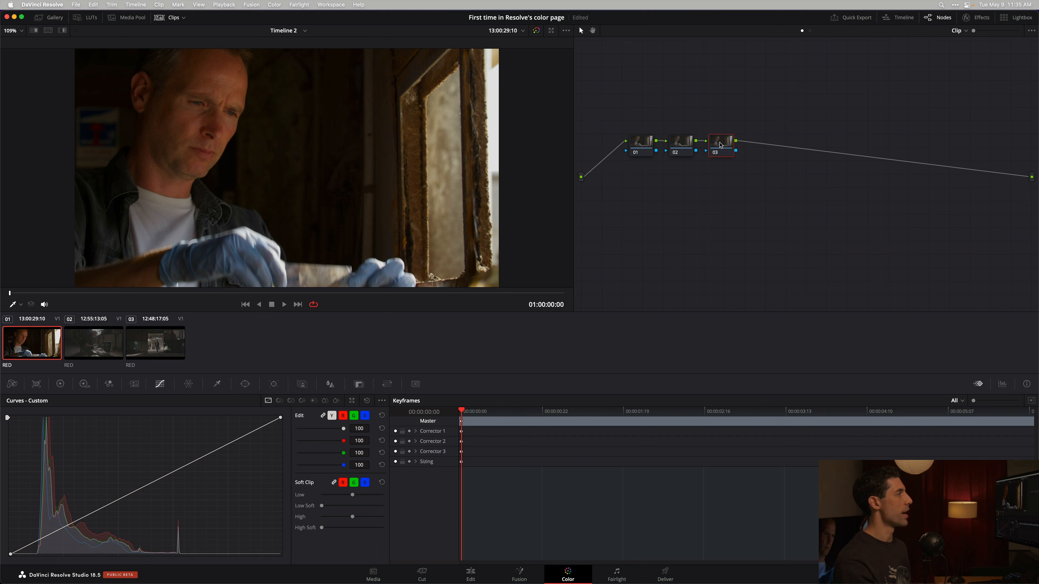
left_click(645, 141)
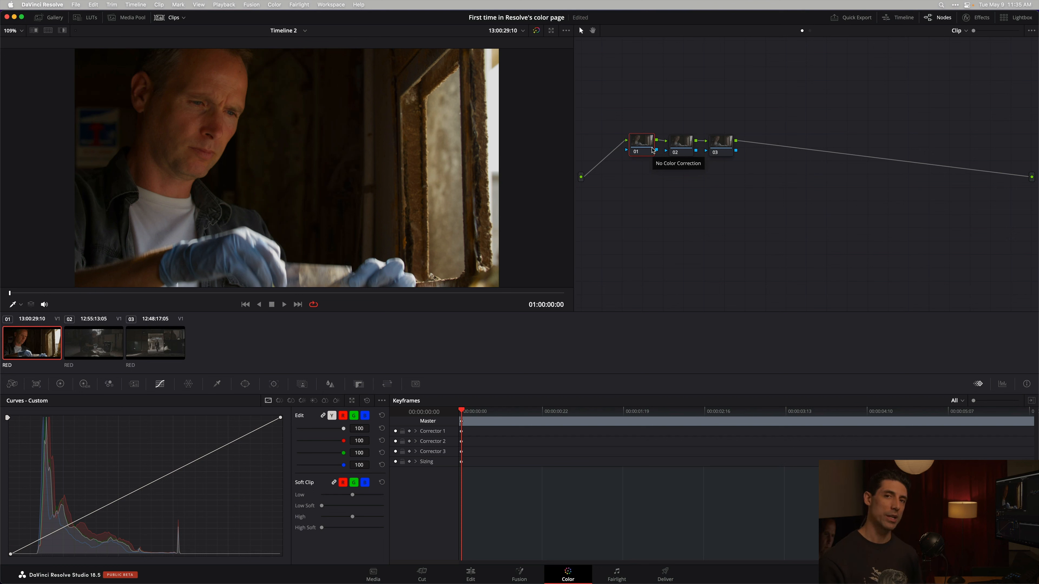
right_click(649, 148)
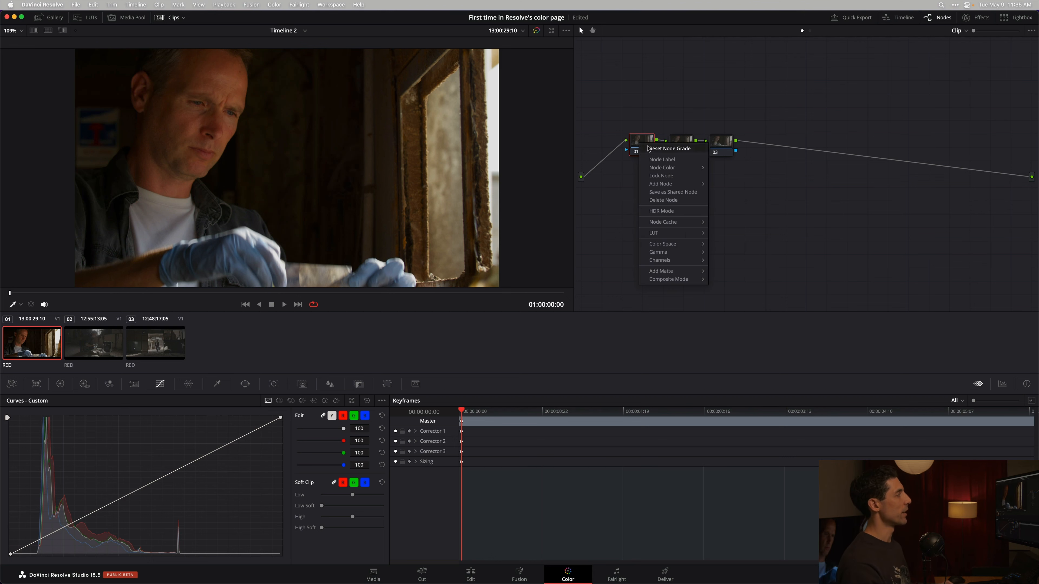
left_click(666, 159)
type("EXPOSURE")
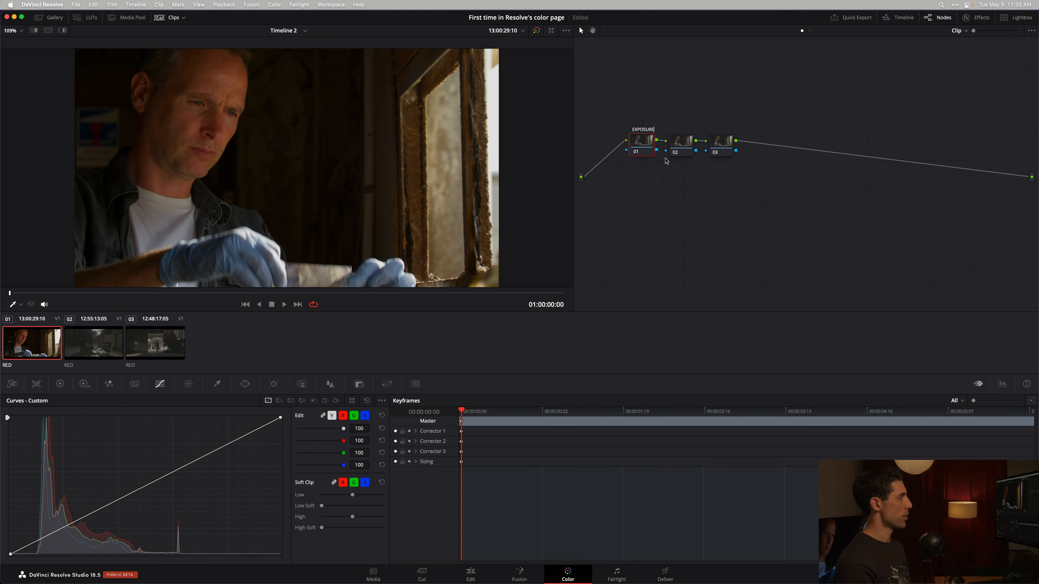
key("Return")
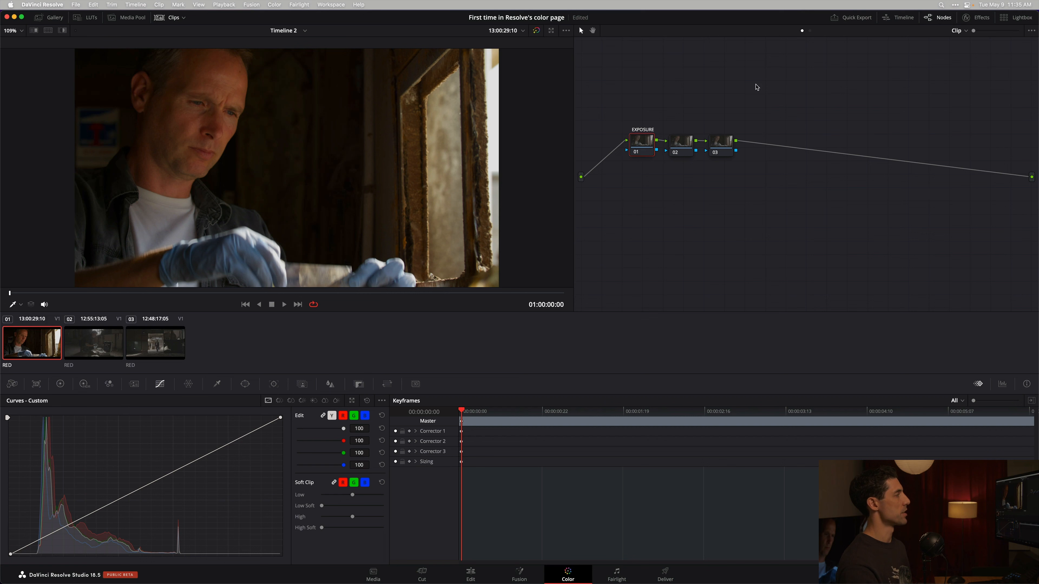
Label clip node 02 "RATIO" and clip node 03 "BAL".
right_click(685, 143)
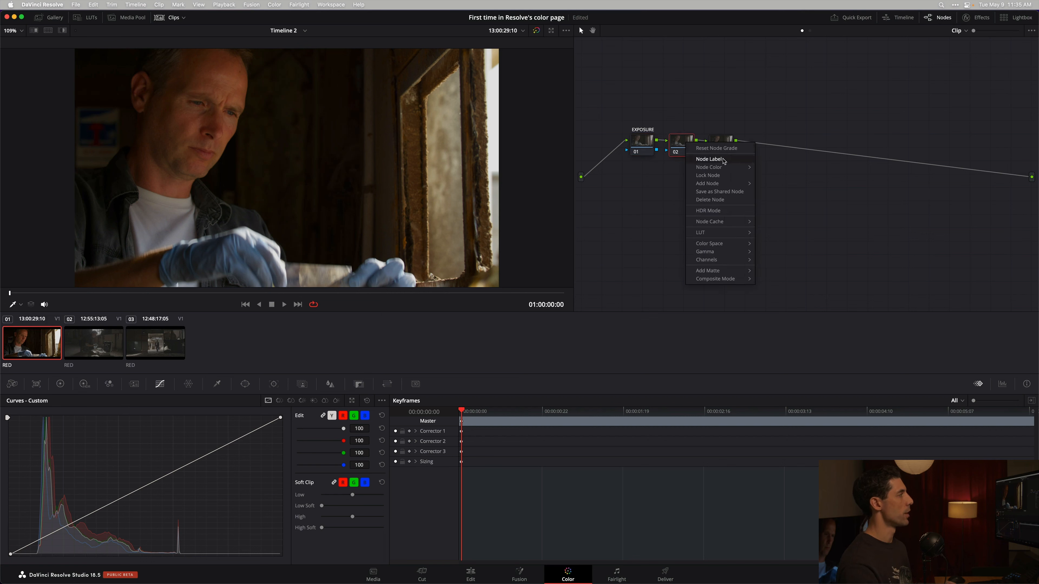
left_click(752, 159)
type("RATIO")
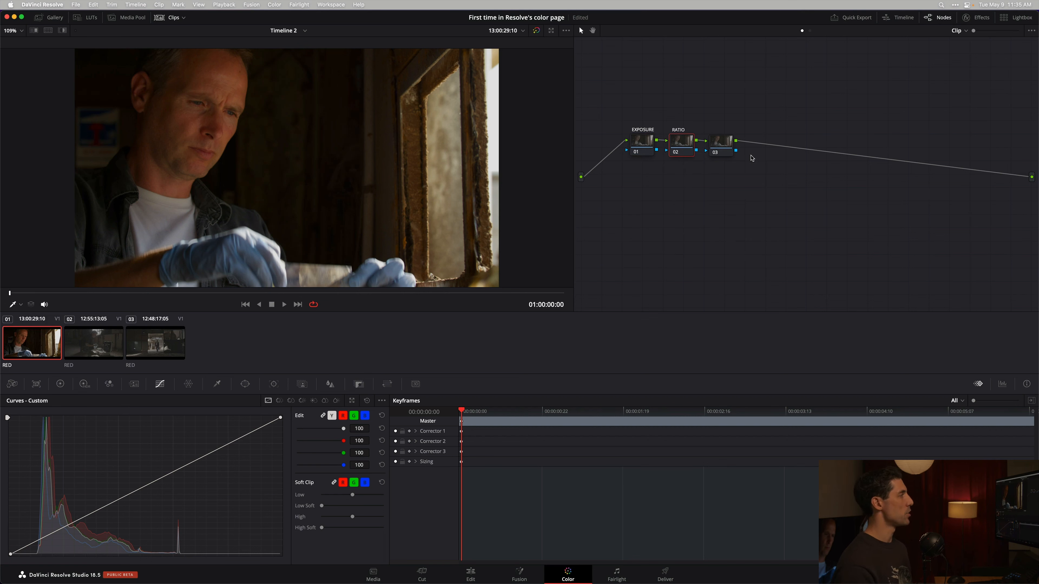
left_click(722, 144)
right_click(723, 142)
left_click(752, 159)
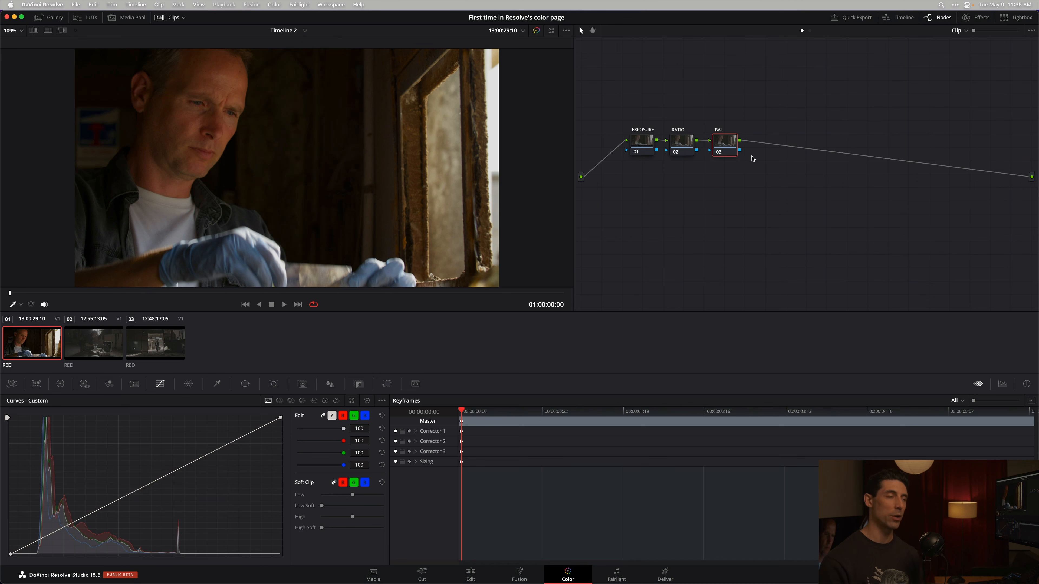
Apply clip 01's grade, with its EXPOSURE, RATIO and BAL nodes, to clips 02 and 03 together.
left_click(645, 143)
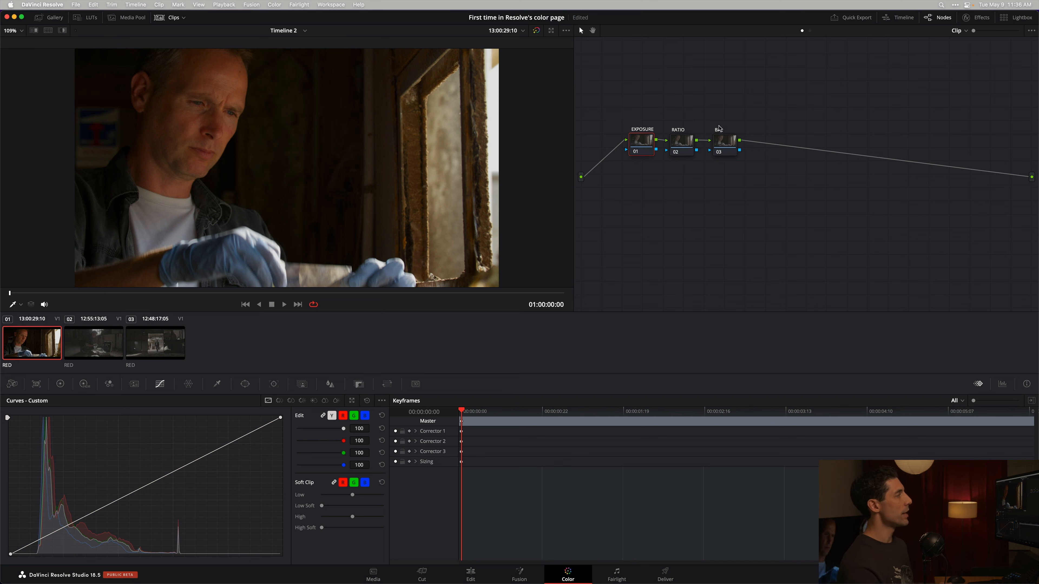
left_click_drag(765, 108, 615, 197)
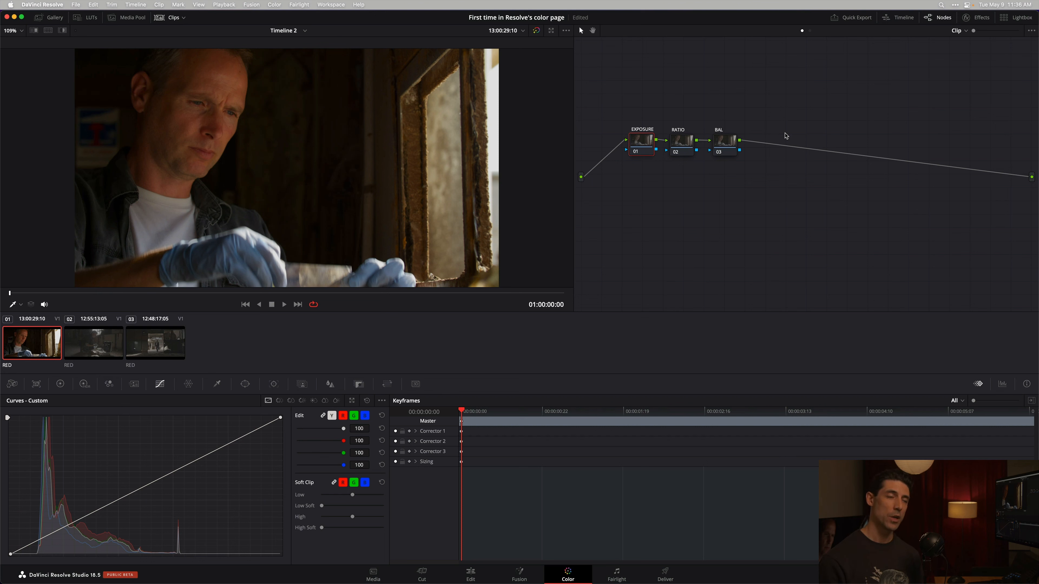
left_click(94, 338)
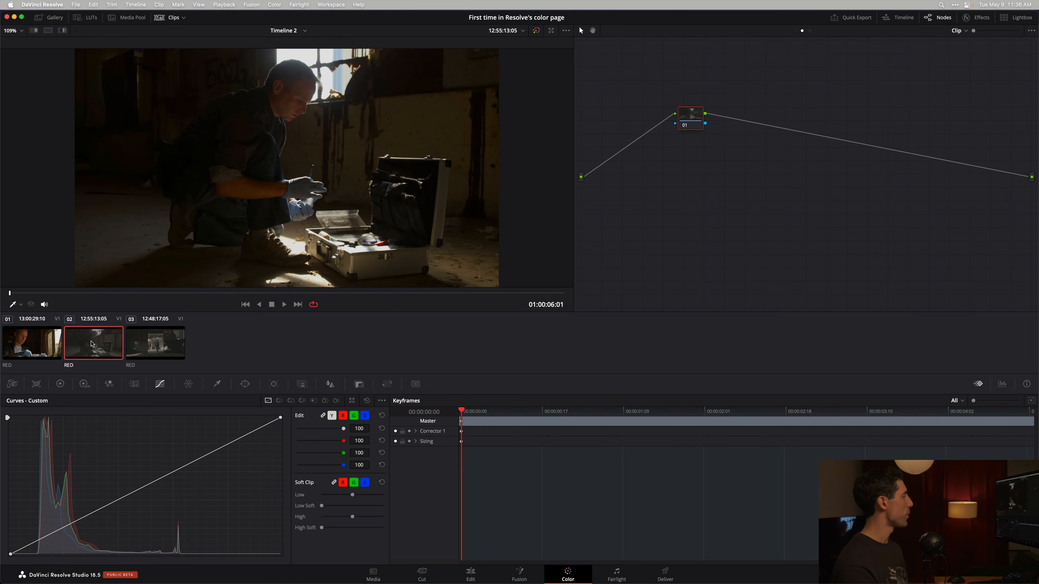
left_click(154, 342, "shift")
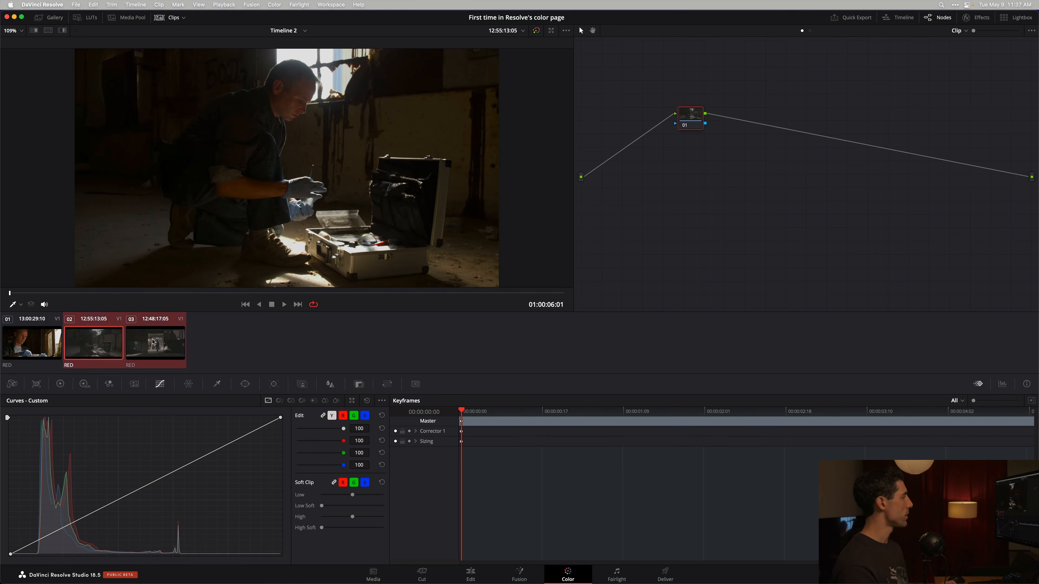
right_click(34, 341)
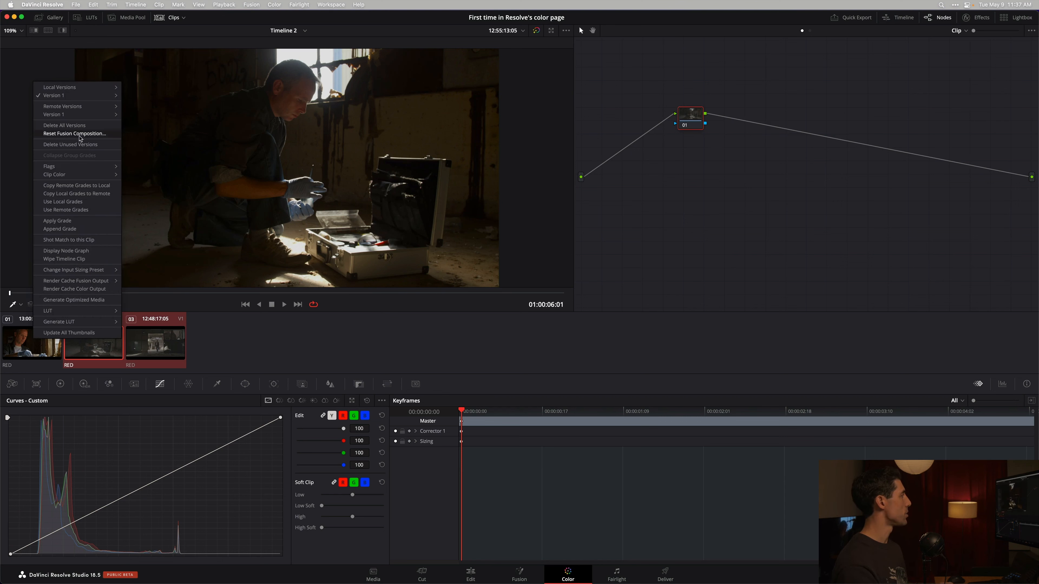
left_click(83, 222)
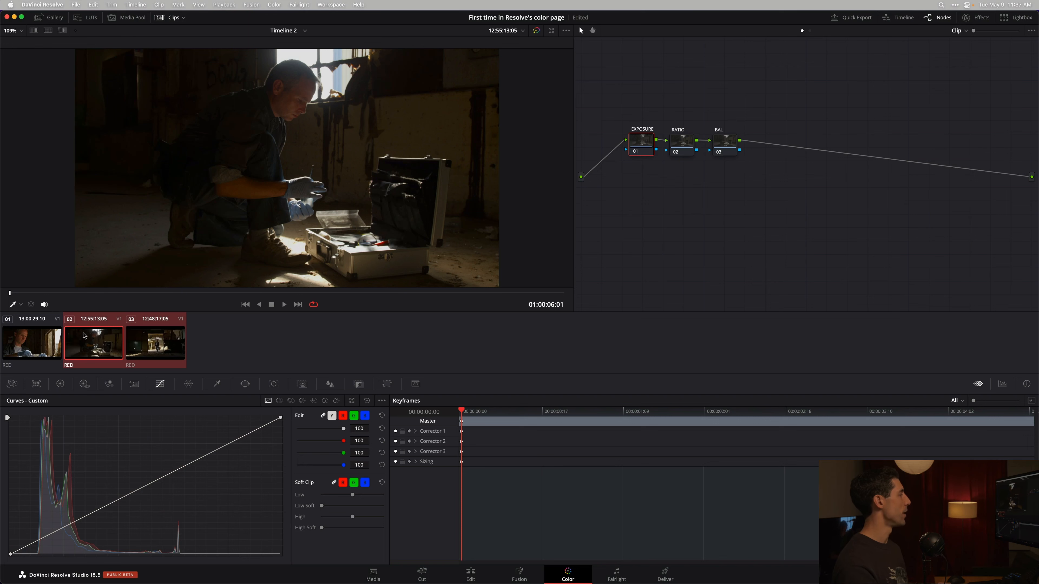
Go back and forth through the three clips to check the node tree on each one.
left_click(150, 342)
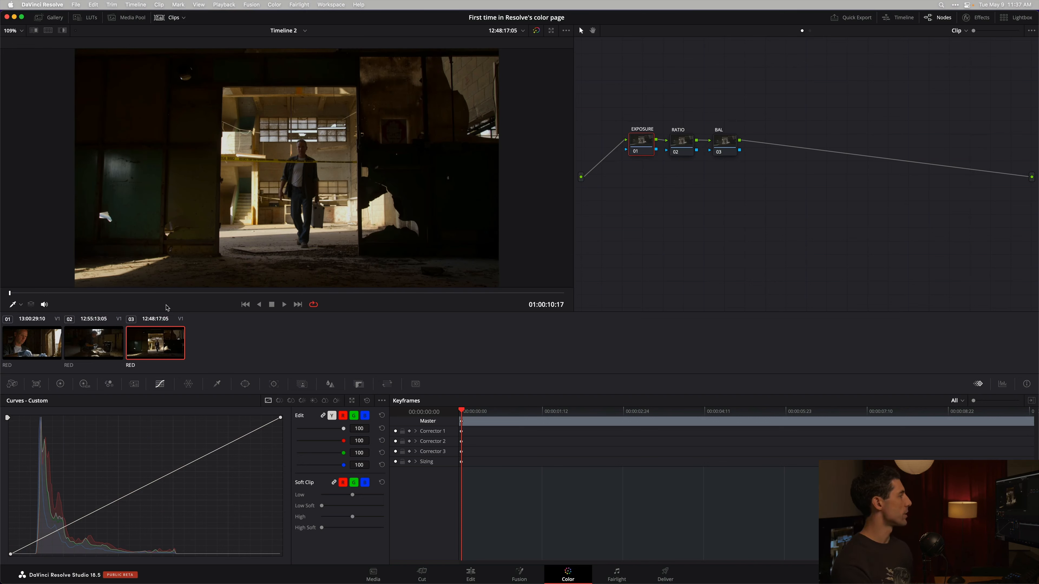
key("Up")
key("Up")
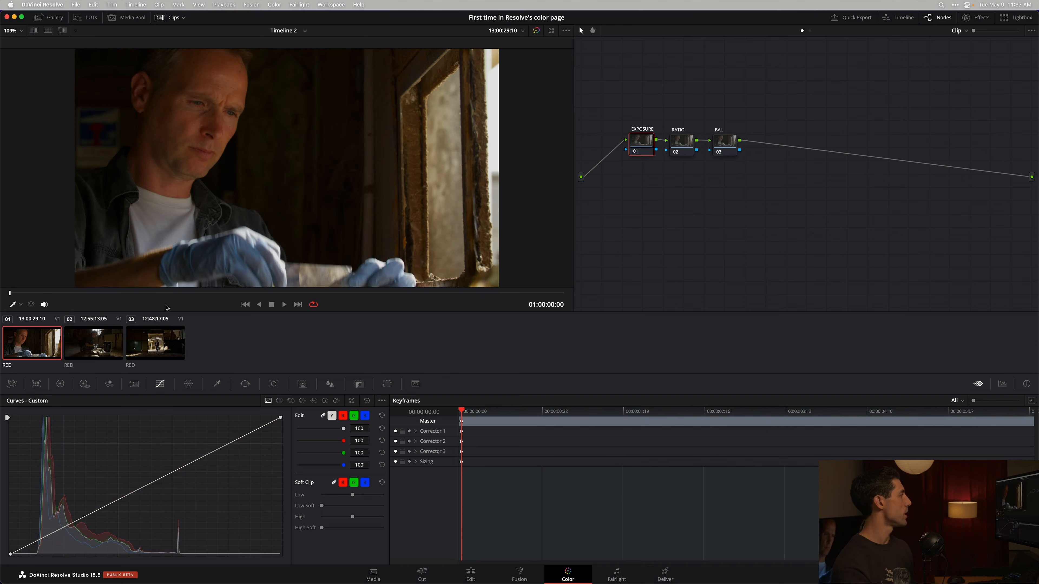
key("Down")
key("Down")
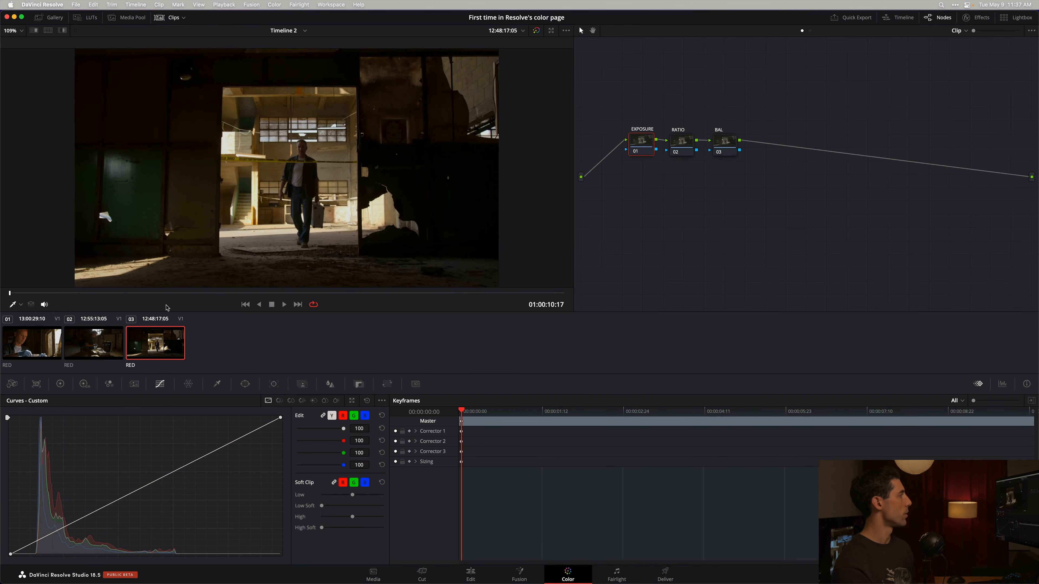
key("Up")
key("Up")
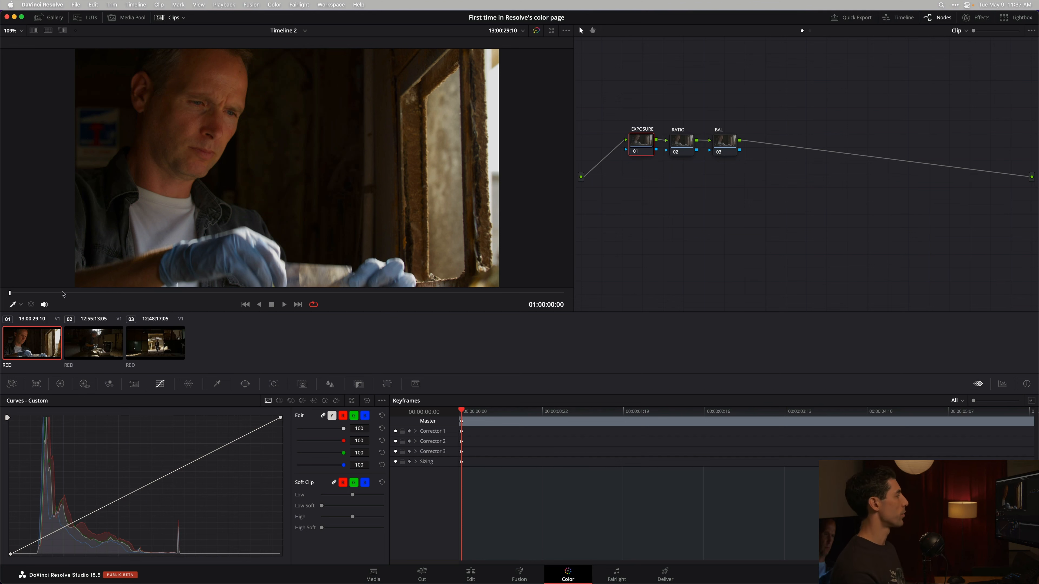
Bring up the primaries color wheels for clip 01's EXPOSURE node.
left_click(63, 384)
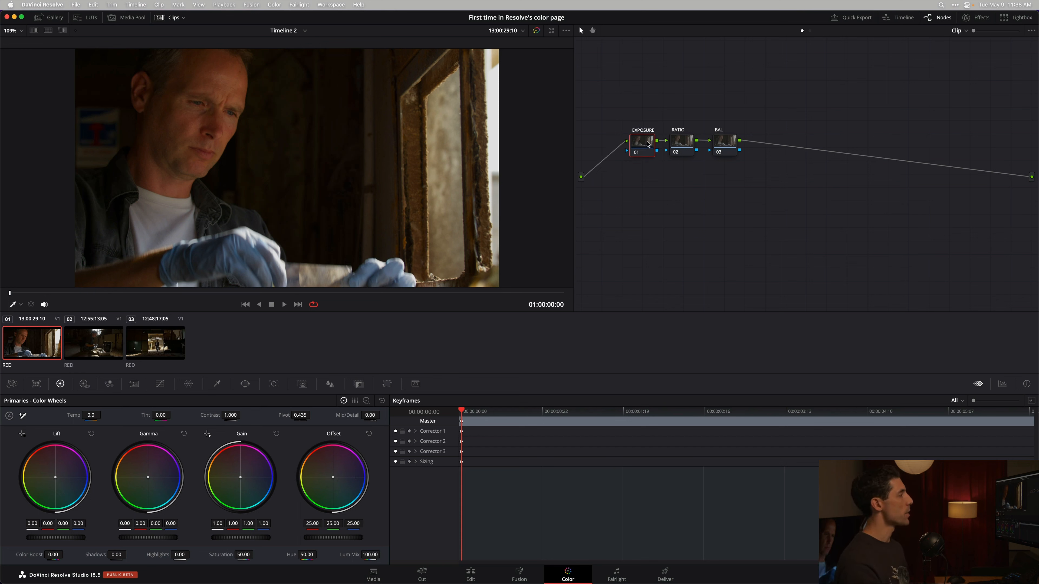
left_click_drag(635, 137, 636, 138)
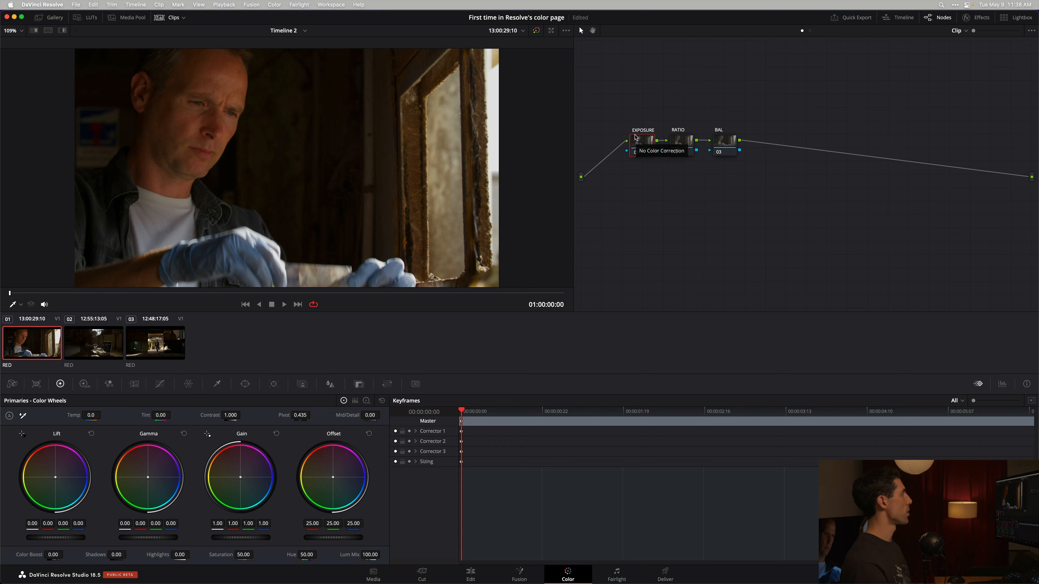
Check which displays are offered for the video clean feed.
left_click(337, 5)
mouse_move(363, 97)
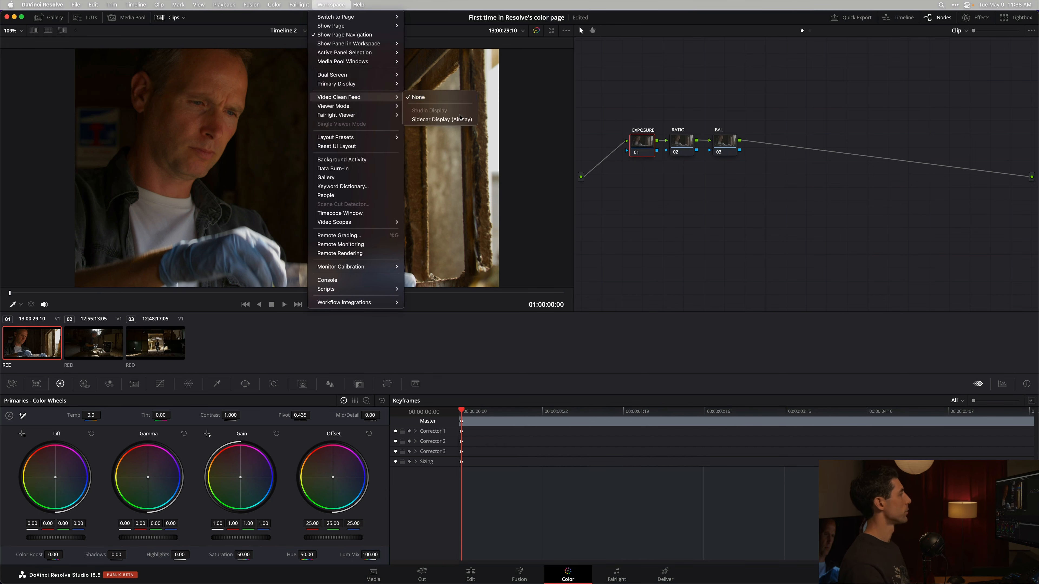
left_click(694, 87)
On clip 01, raise the EXPOSURE node's offset to 37.02 and set the RATIO node's lift to -0.04 and gain to 1.09.
left_click(637, 151)
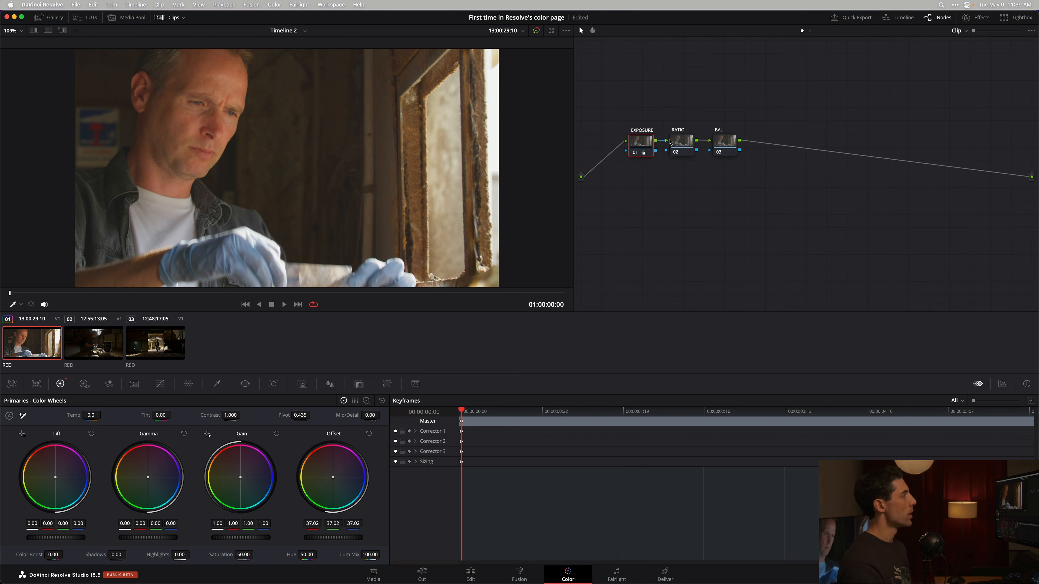
left_click(684, 143)
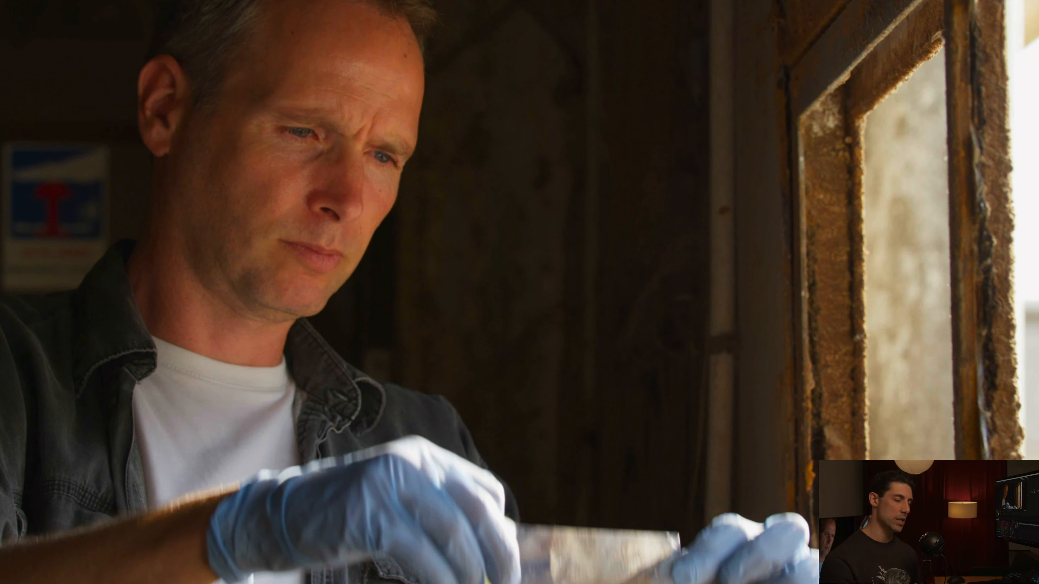
key("Escape")
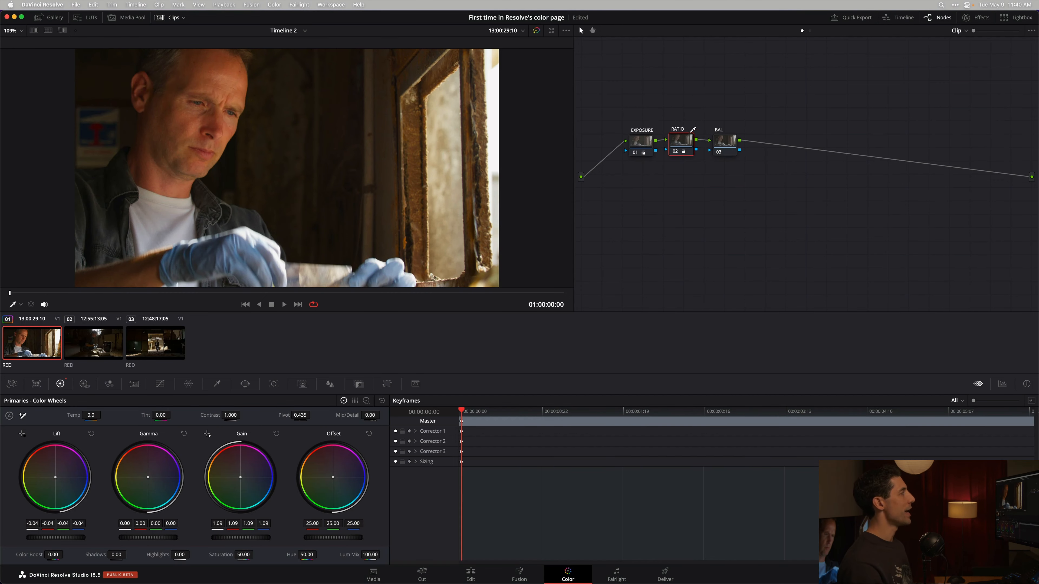
Toggle the RATIO node off and on, also in the full-screen view, to compare the image with and without its contrast.
key("super+d")
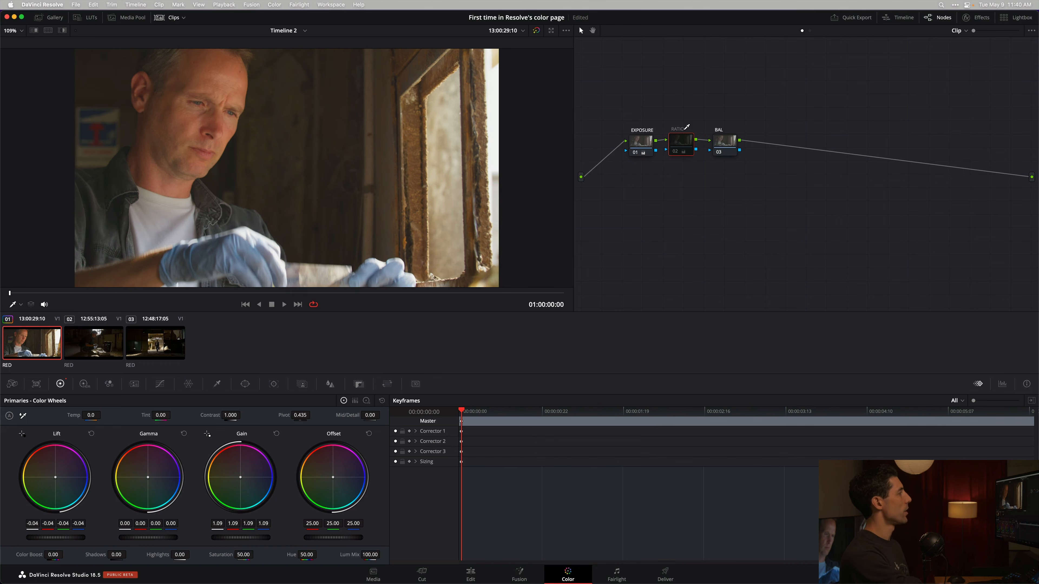
key("super+d")
key("super+d")
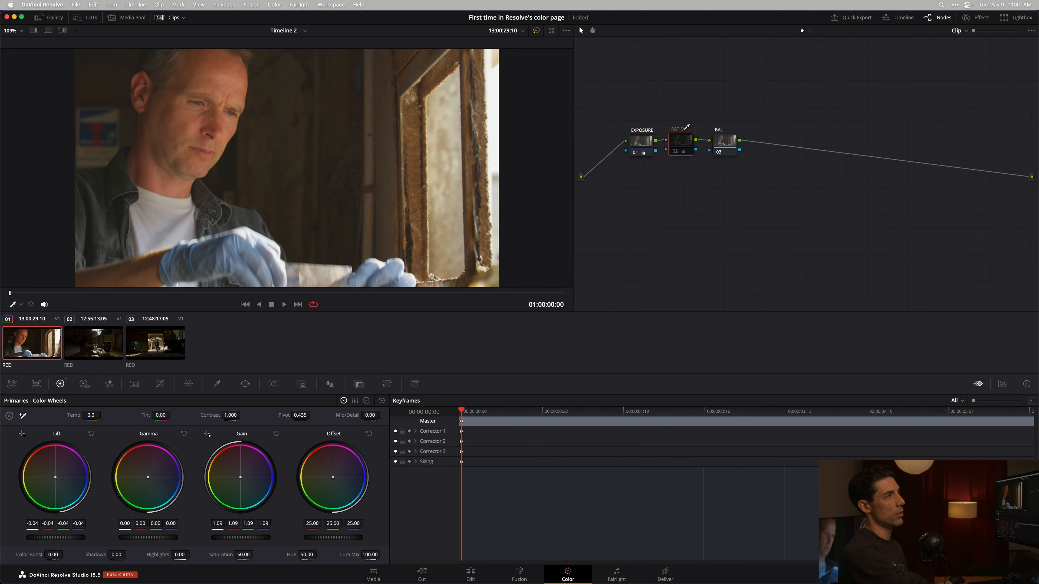
key("super+f")
key("super+d")
key("super+d")
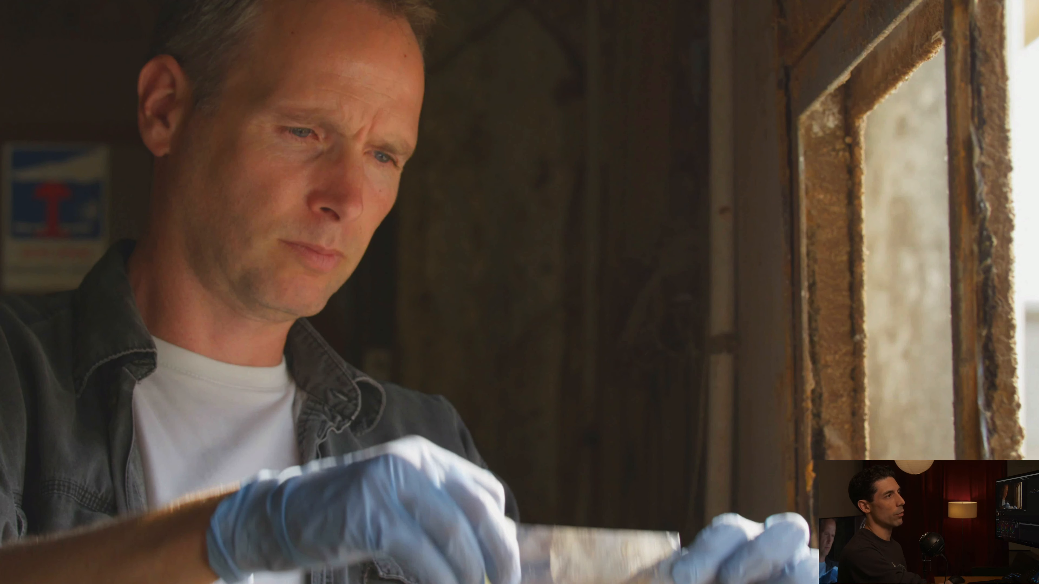
key("super+d")
key("super+f")
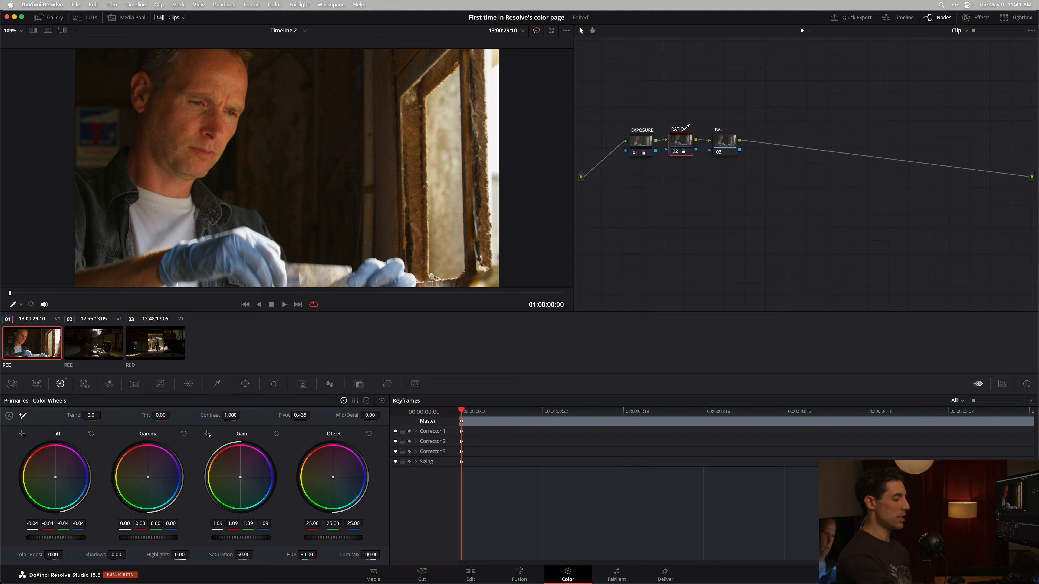
key("ctrl+d")
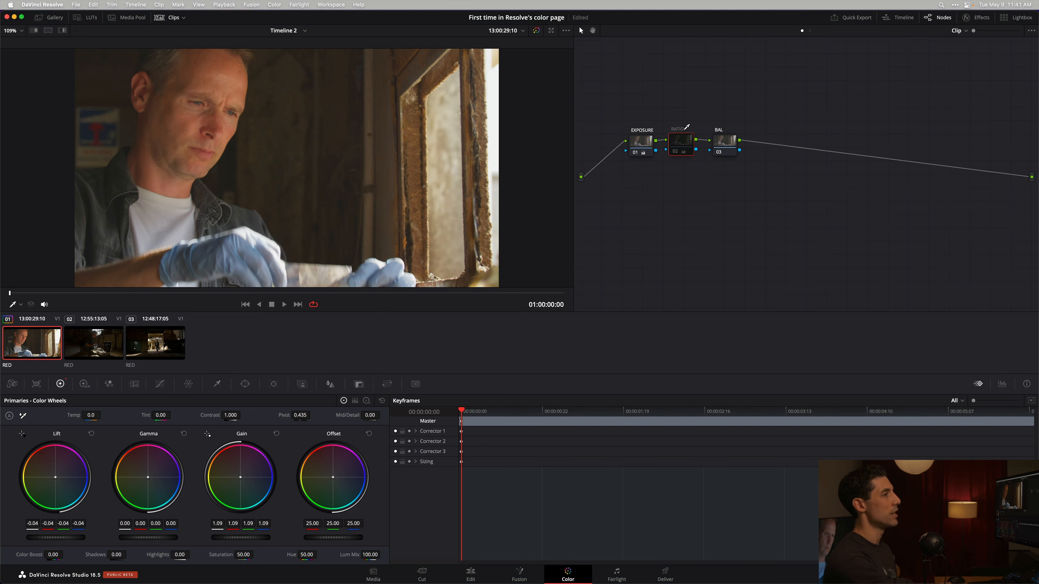
key("ctrl+d")
key("ctrl+d")
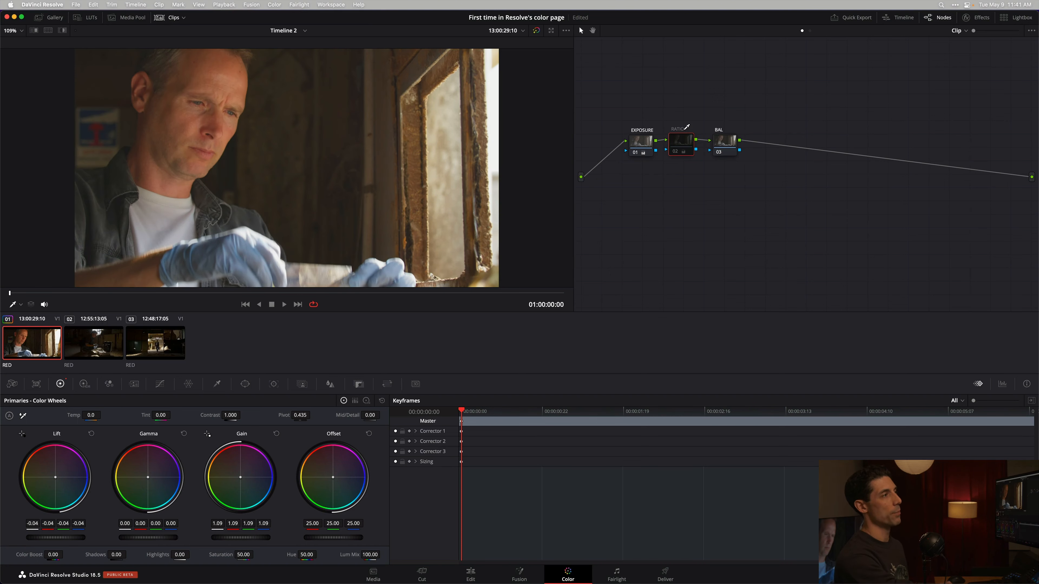
key("ctrl+d")
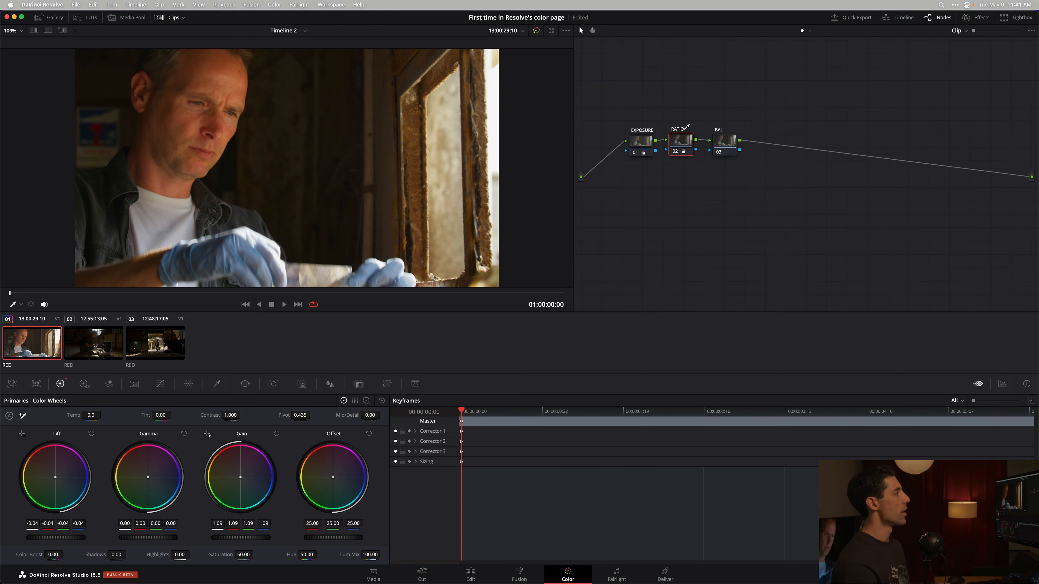
Balance clip 01 on the BAL node with offset values red 24.32, green 24.91 and blue 26.52, and switch to clip 02.
left_click(726, 139)
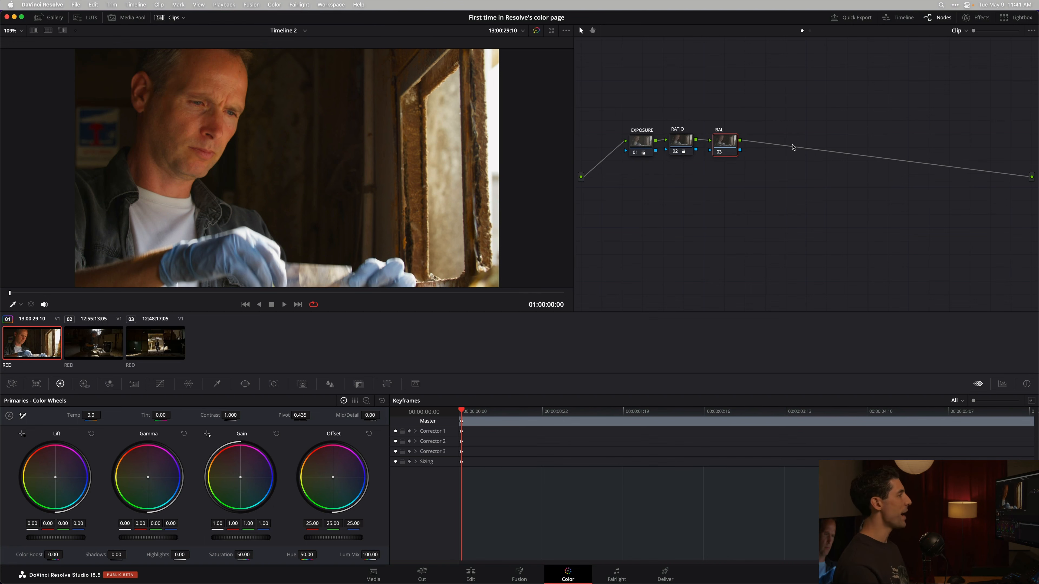
left_click_drag(724, 141, 729, 139)
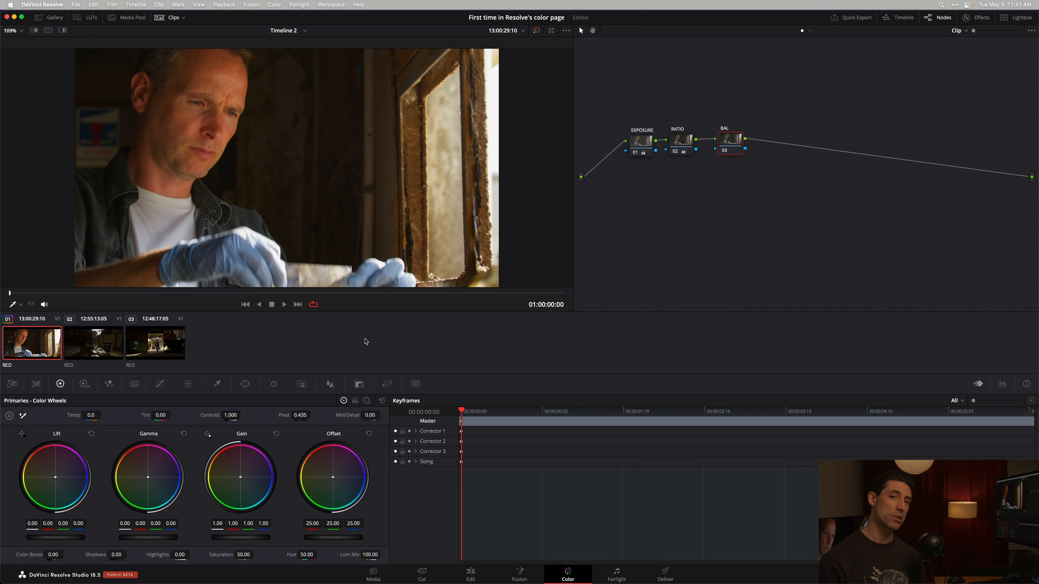
key("super+f")
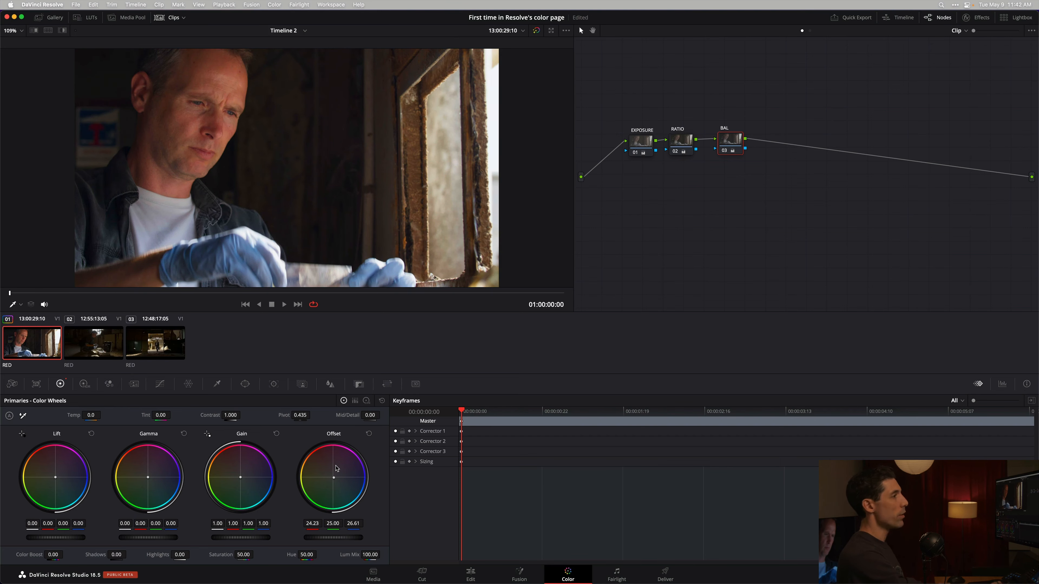
left_click_drag(337, 469, 338, 469)
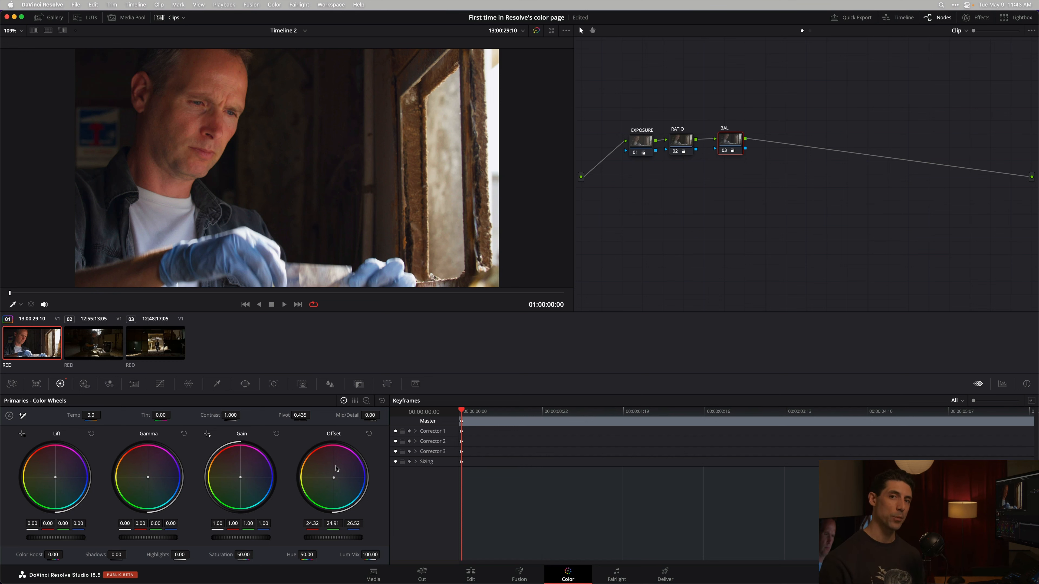
left_click(91, 347)
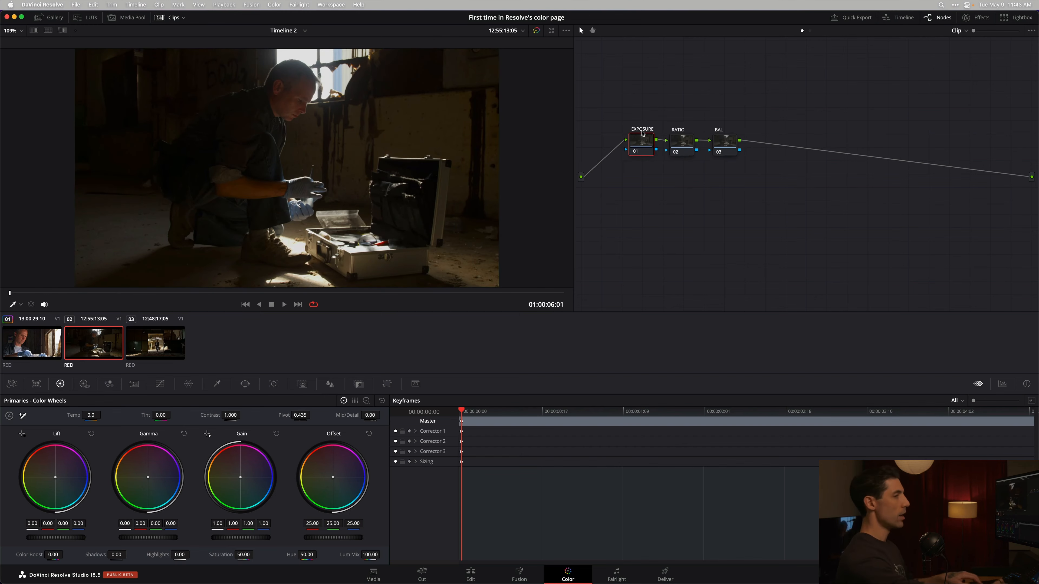
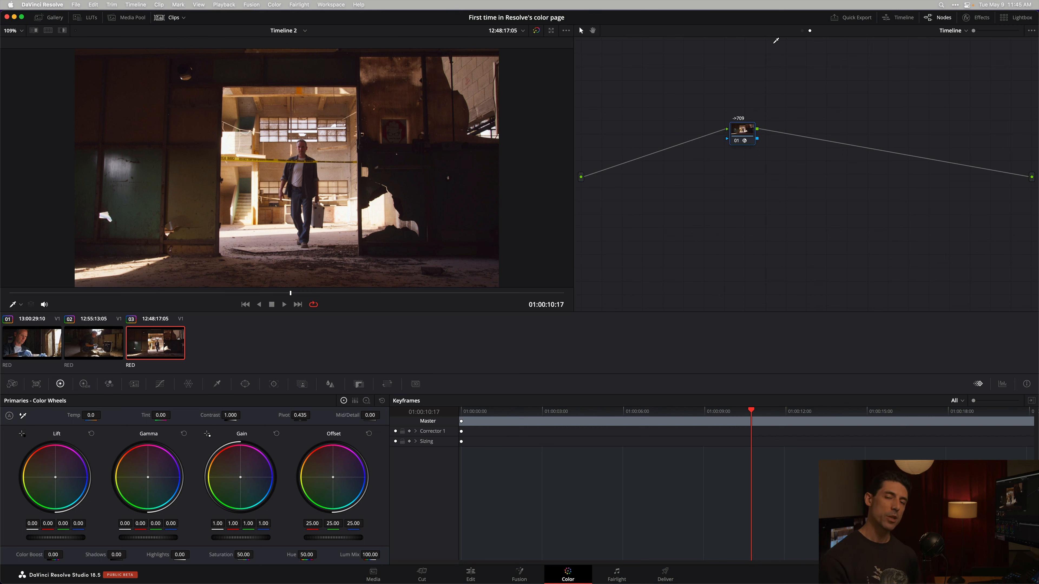
Move the timeline-level ->709 node slightly toward the source input and add a serial node after it.
left_click_drag(749, 130, 722, 135)
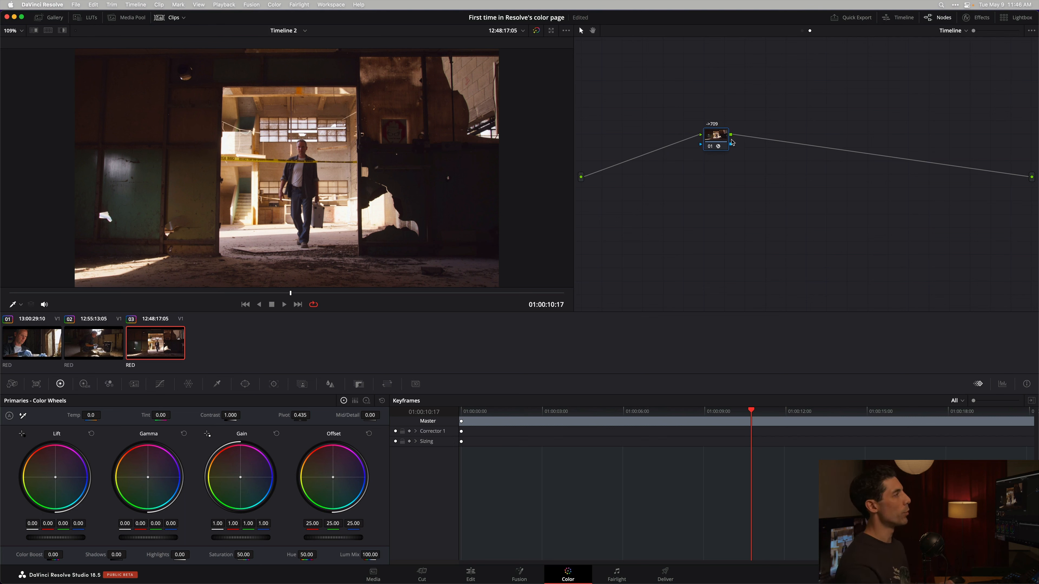
key("alt+s")
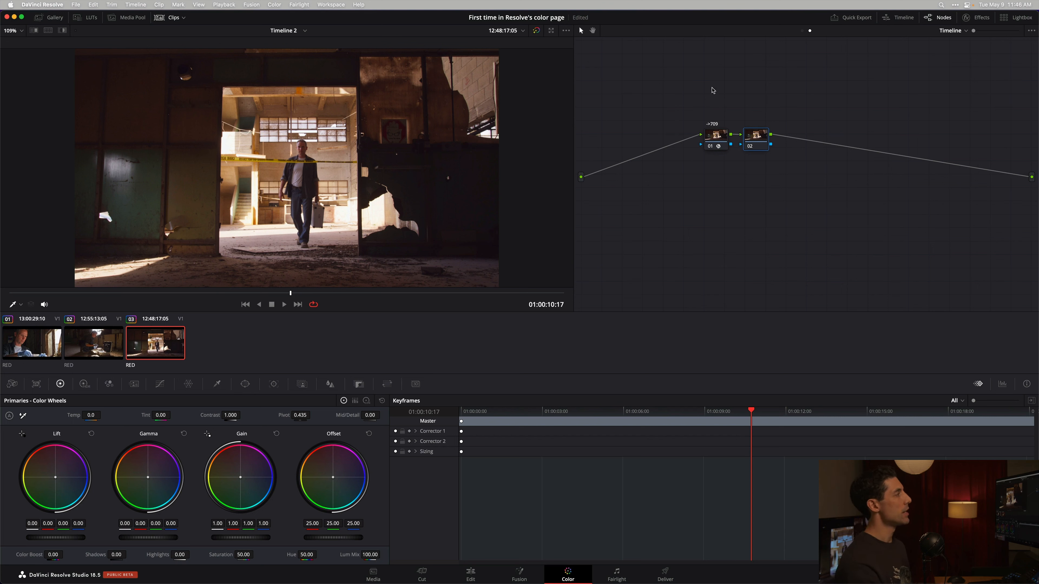
Set the output gamma of the timeline-level ->709 node's Color Space Transform to Cineon Film Log.
left_click(719, 140)
left_click(977, 18)
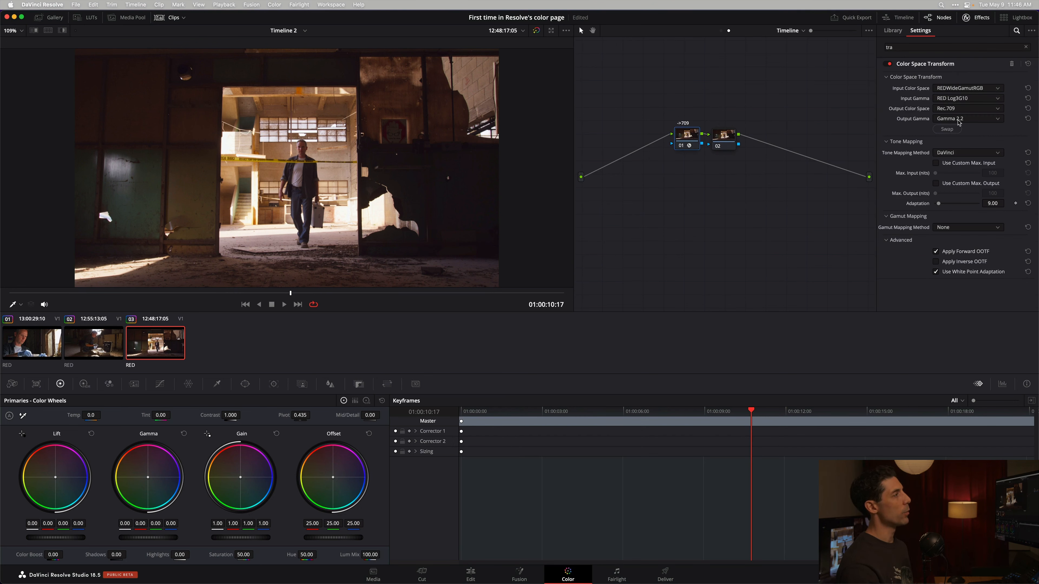
left_click(957, 119)
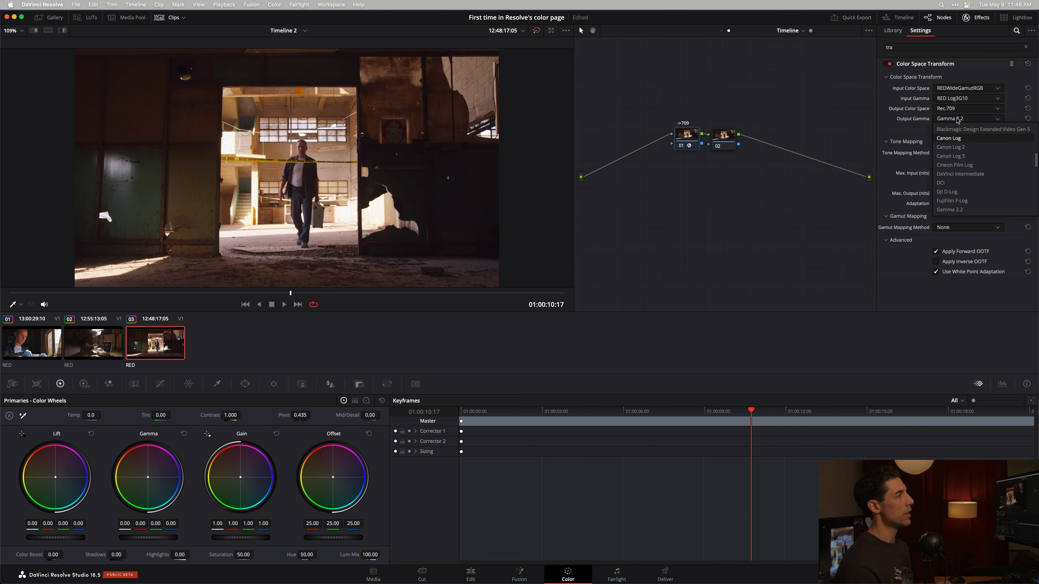
key("Down")
key("Down")
key("Down")
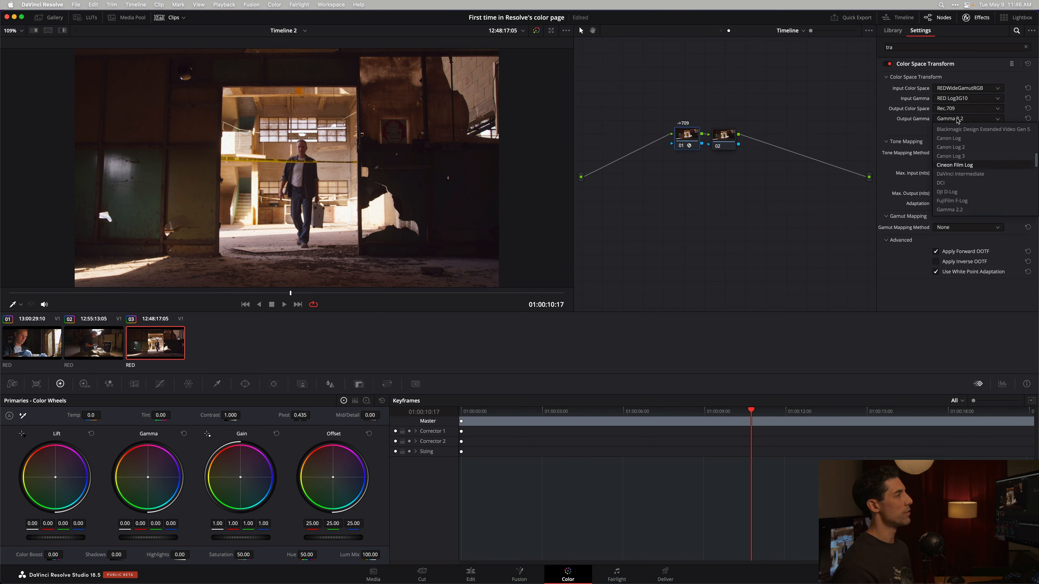
key("Return")
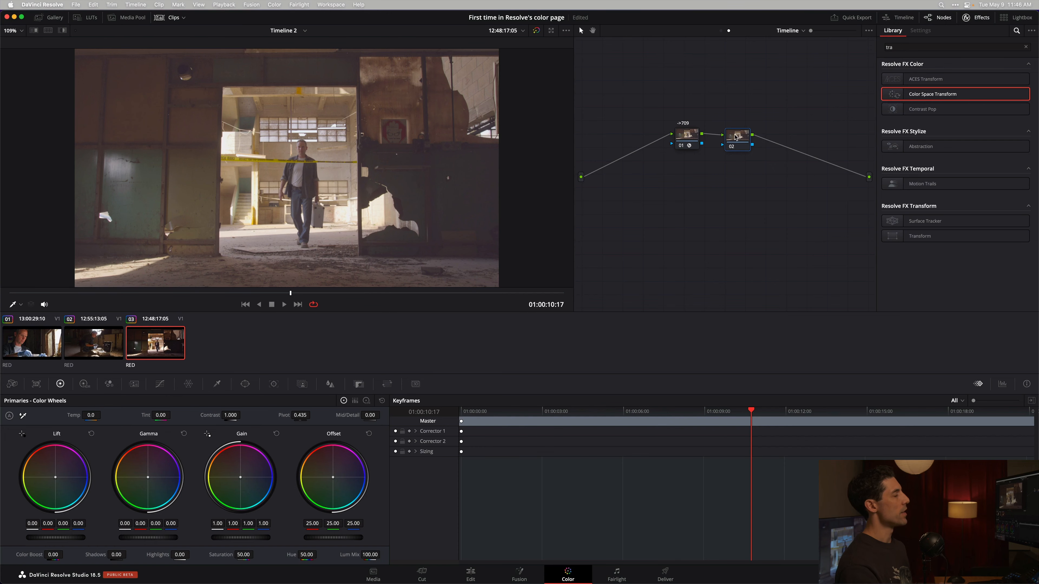
Apply the Rec709 Kodak 2383 D65 LUT from the Film Looks folder to timeline node 02 and check the result full screen.
left_click_drag(735, 136, 737, 135)
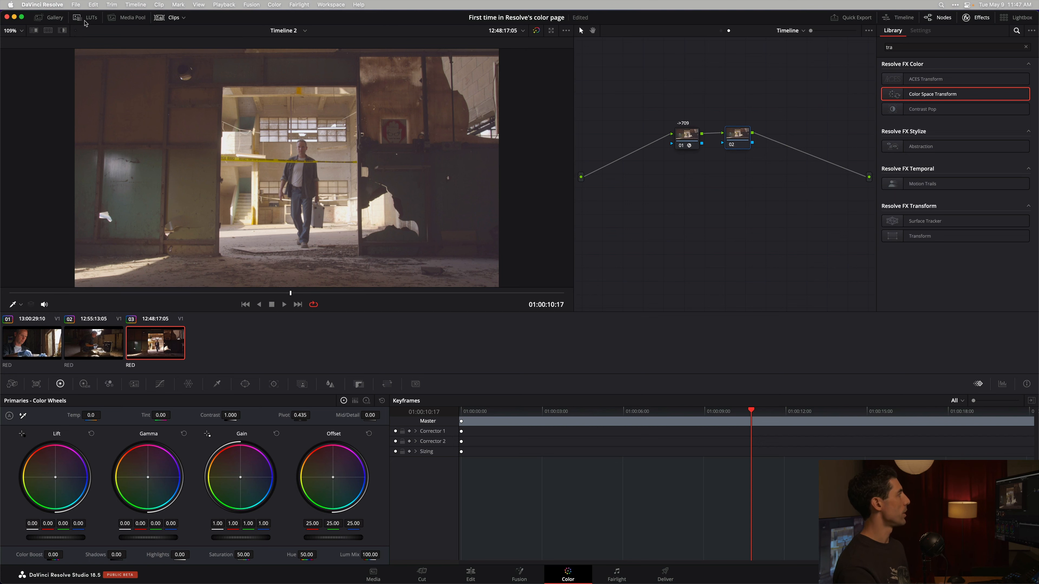
left_click(87, 19)
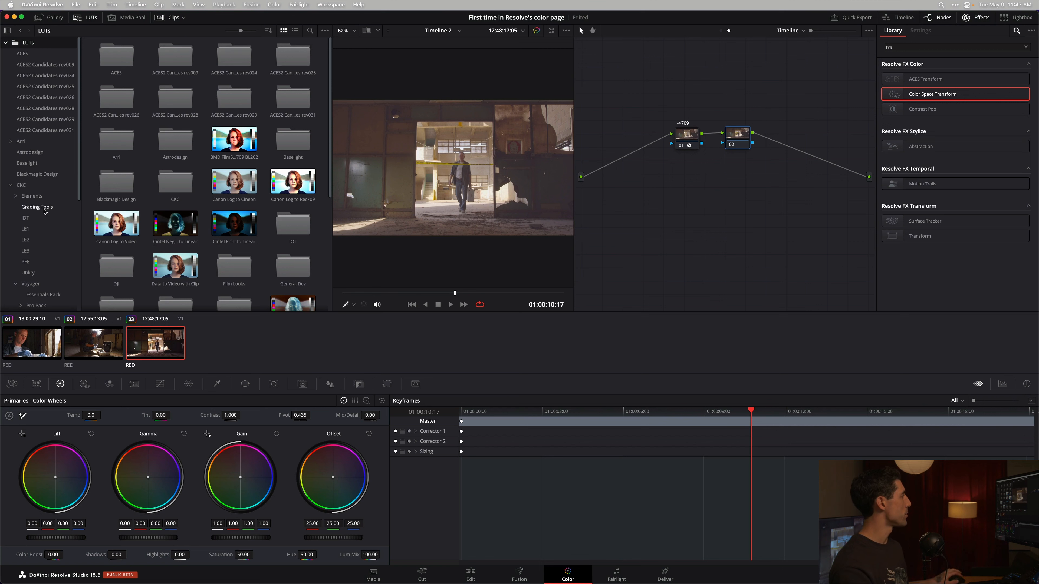
scroll(46, 221, "down", 3)
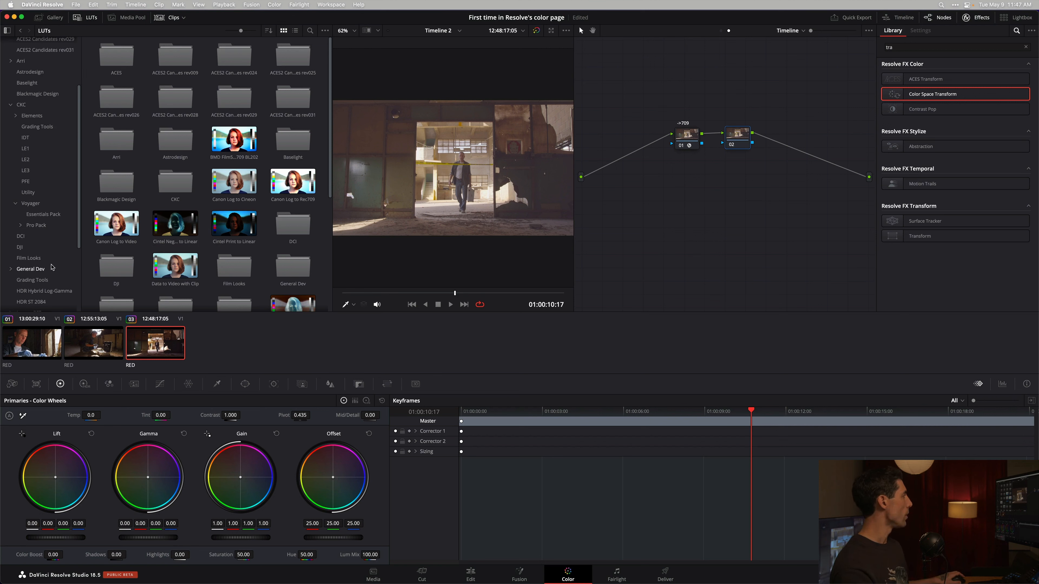
left_click(48, 258)
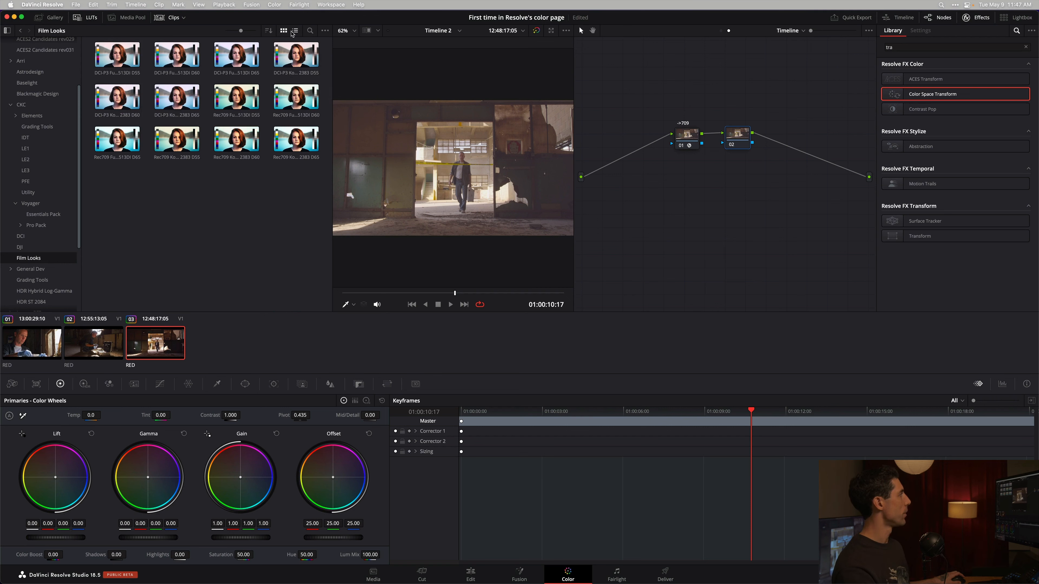
left_click(295, 31)
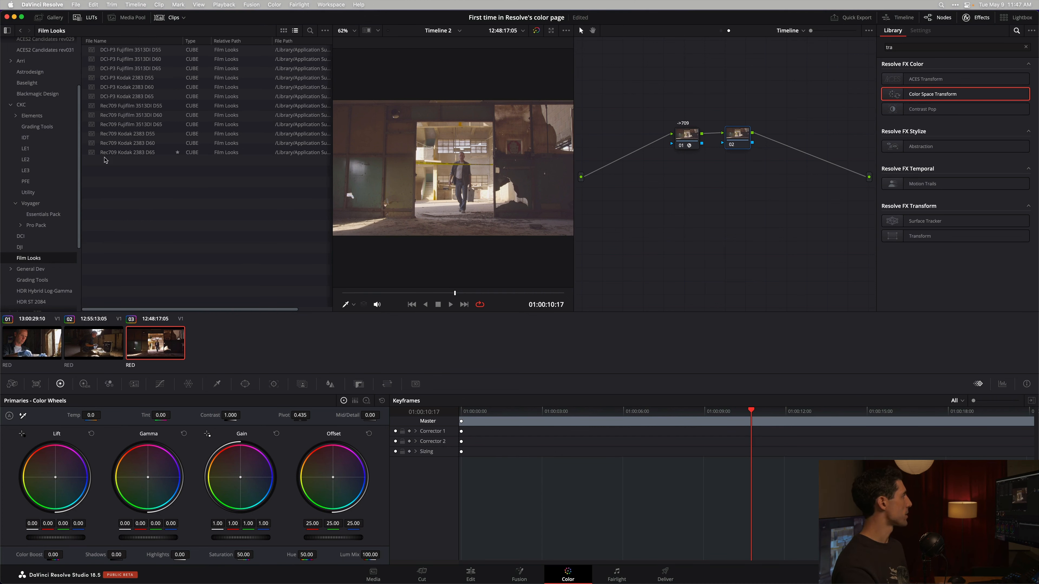
left_click(125, 156)
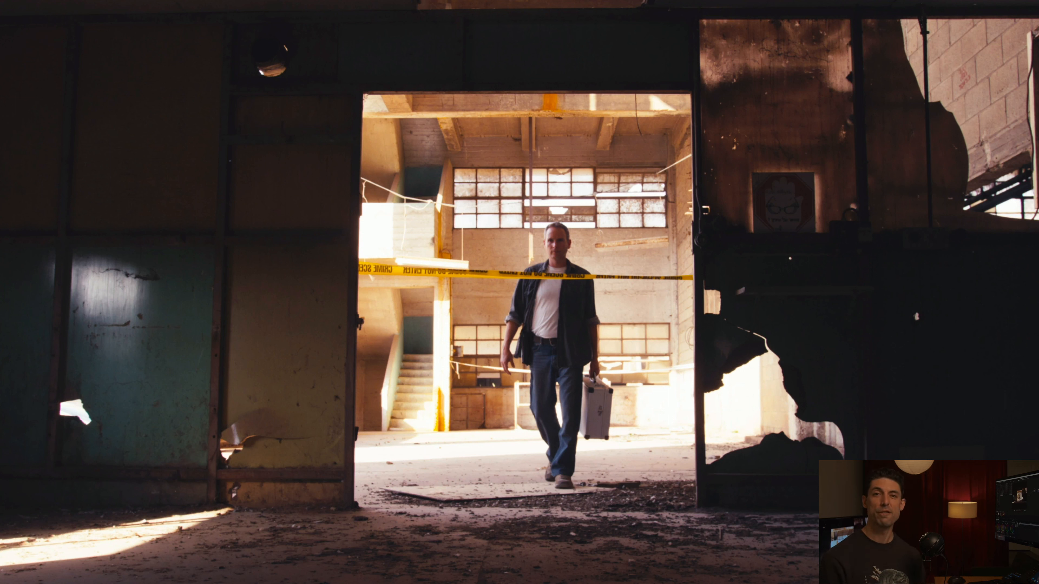
key("Escape")
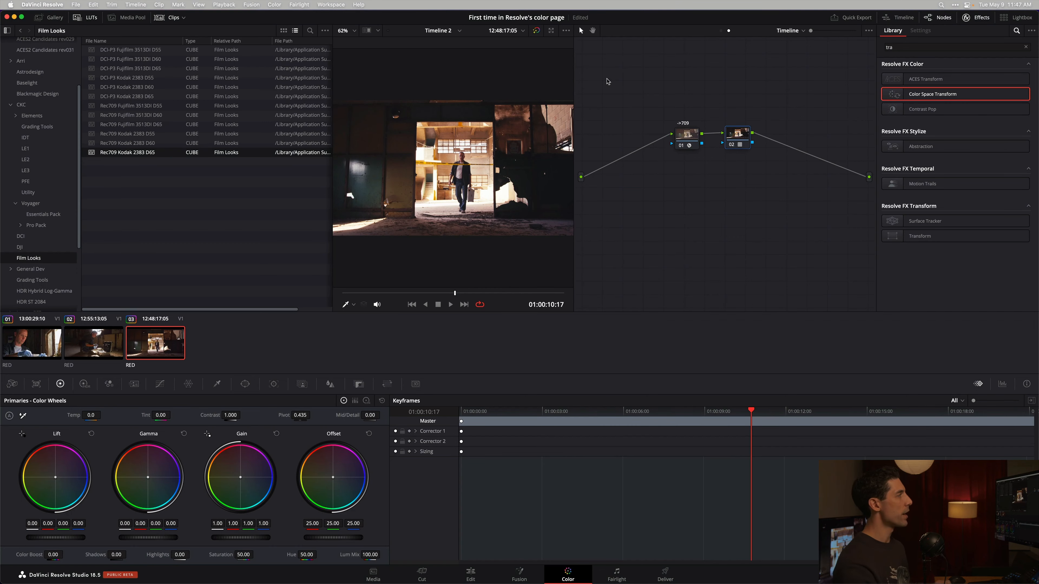
Set the gamut mapping method of the ->709 node's Color Space Transform to Saturation Compression.
left_click(691, 135)
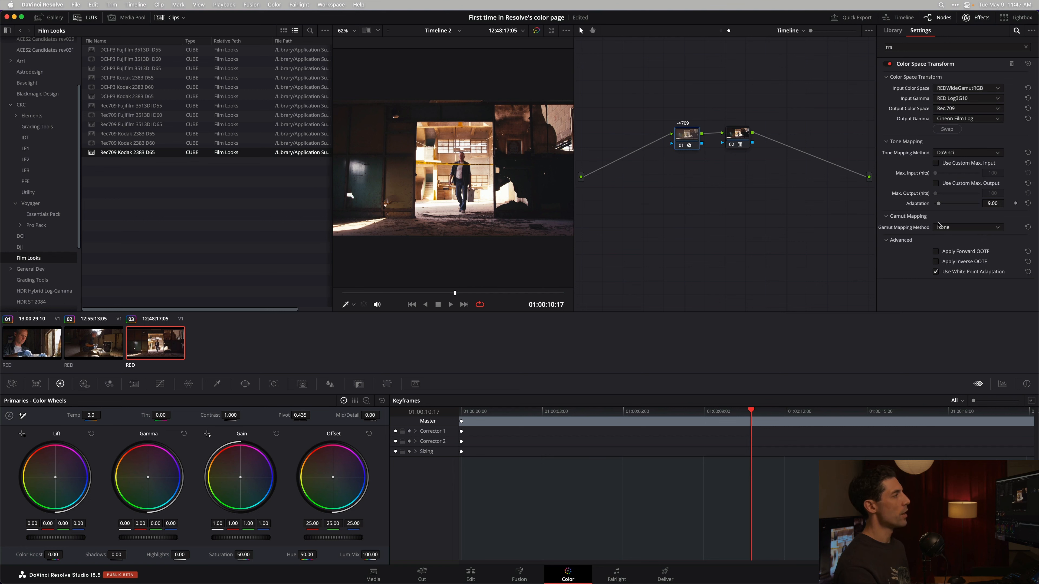
left_click(950, 227)
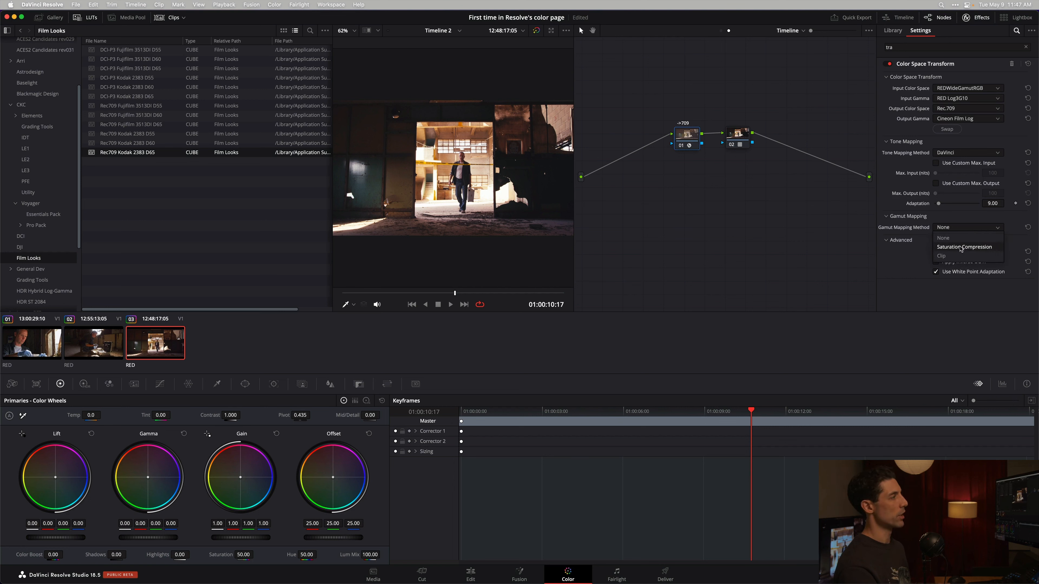
left_click(963, 247)
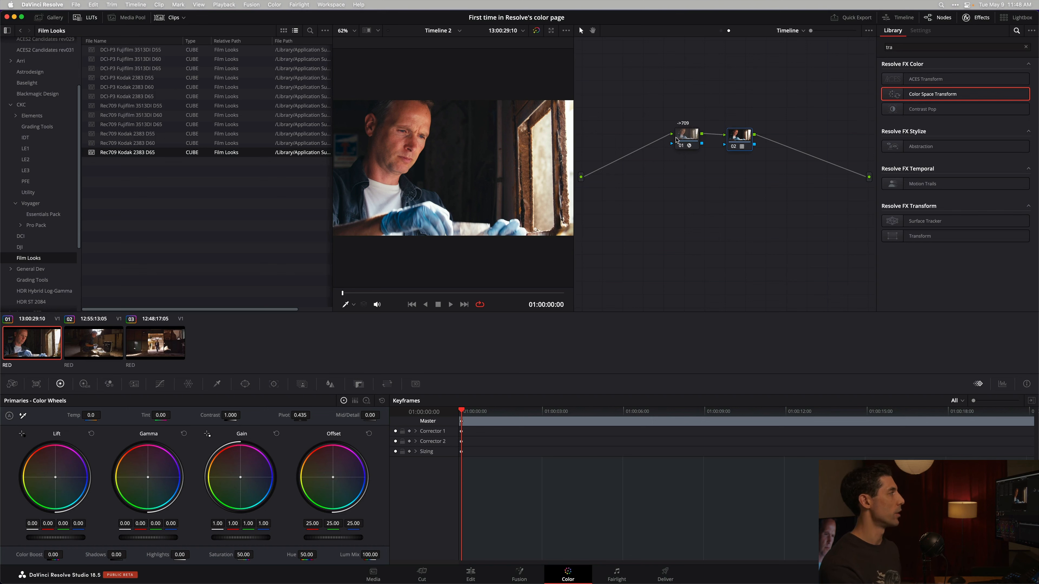
Rename the timeline-level color space transform node from ->709 to ->CIN.
left_click(682, 138)
right_click(686, 131)
left_click(717, 150)
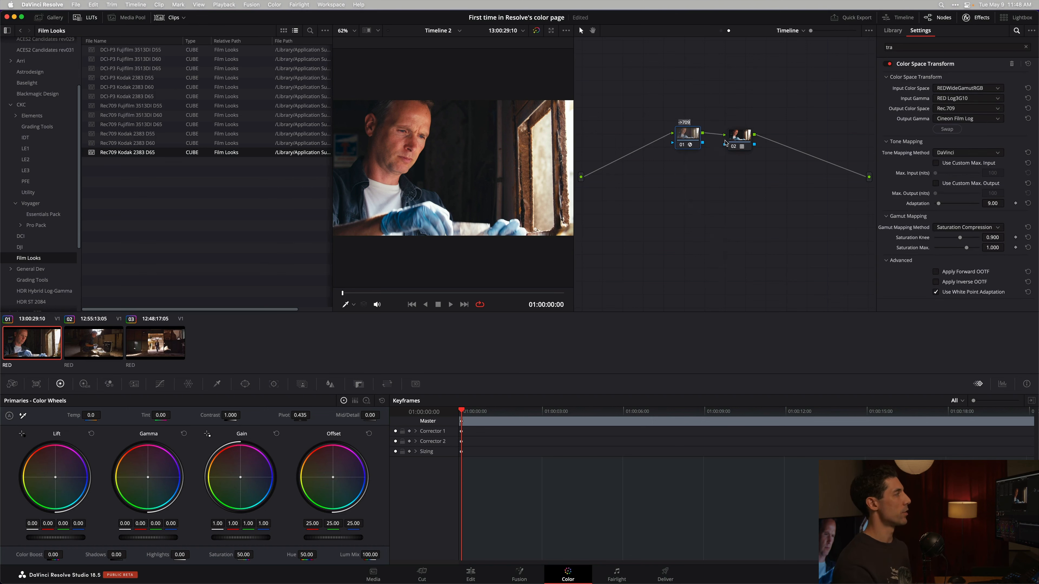
type("->C")
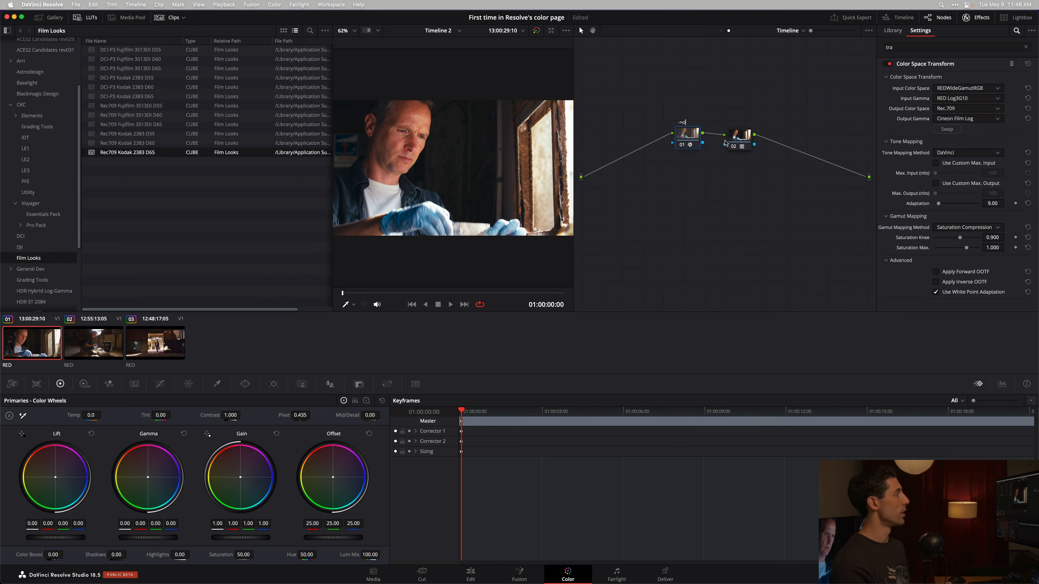
type("IN")
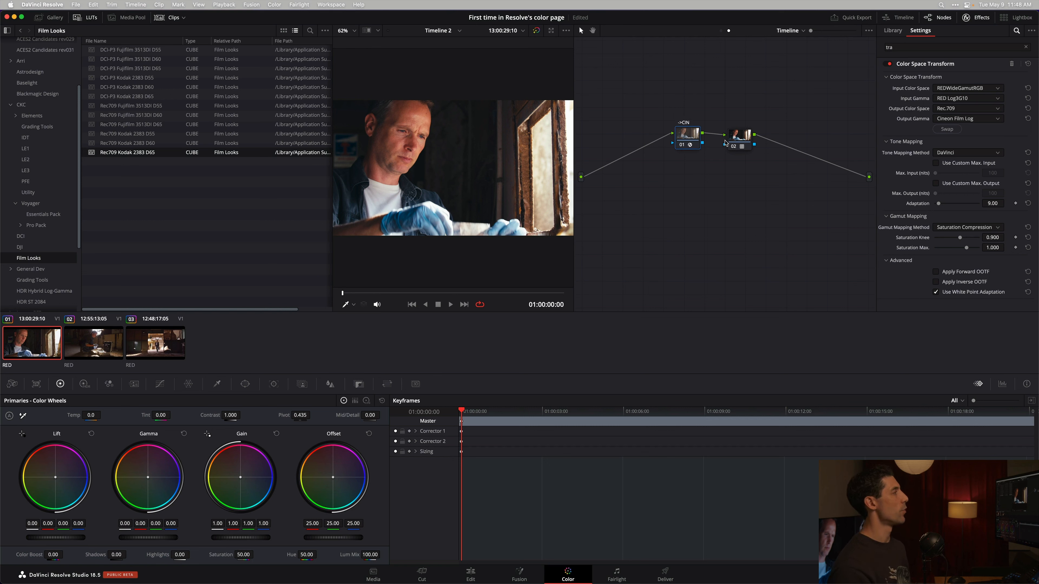
Label the timeline-level node holding the Kodak 2383 LUT as film.
right_click(738, 136)
left_click(767, 153)
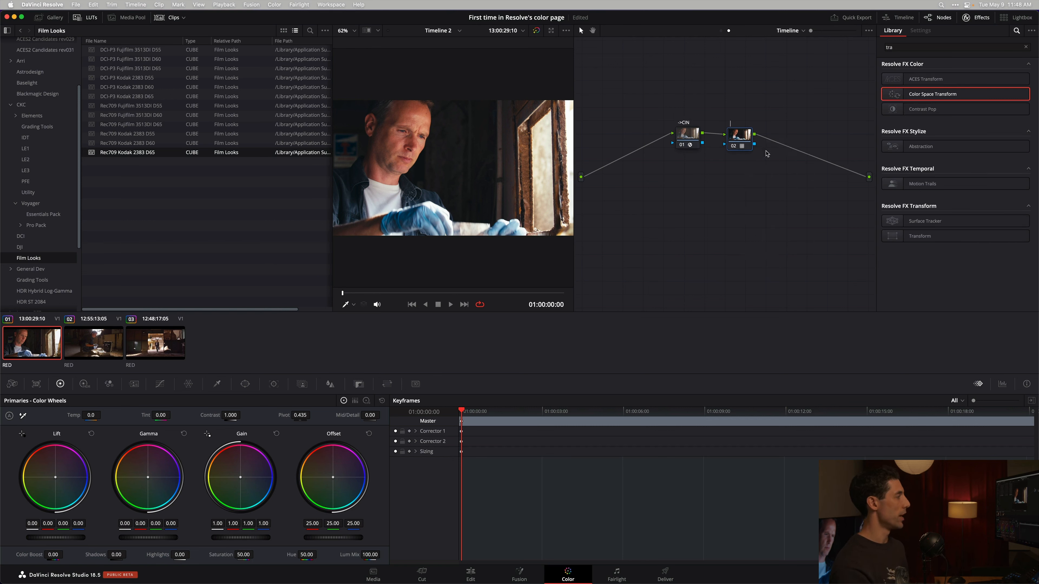
type("film")
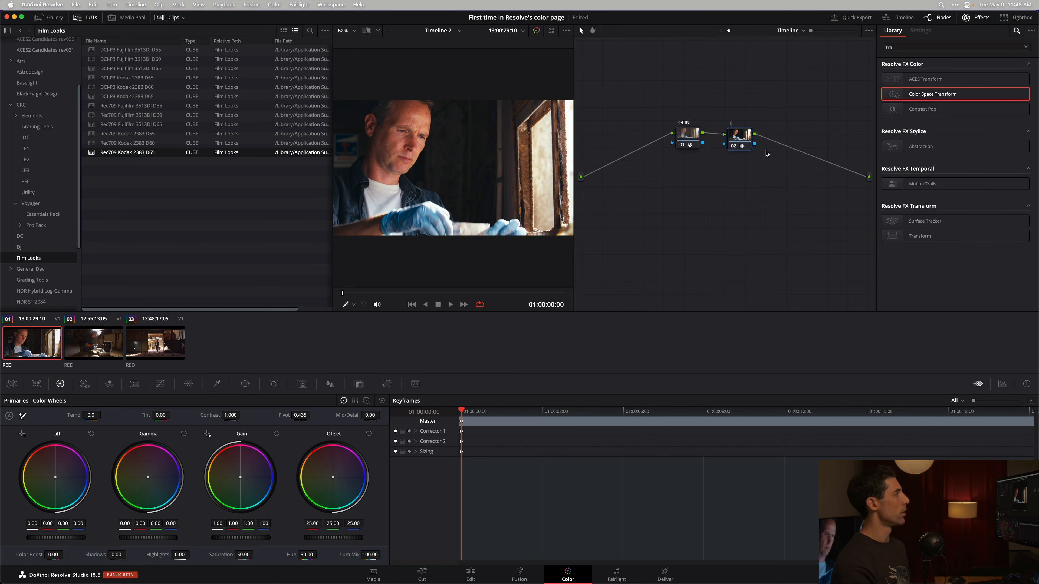